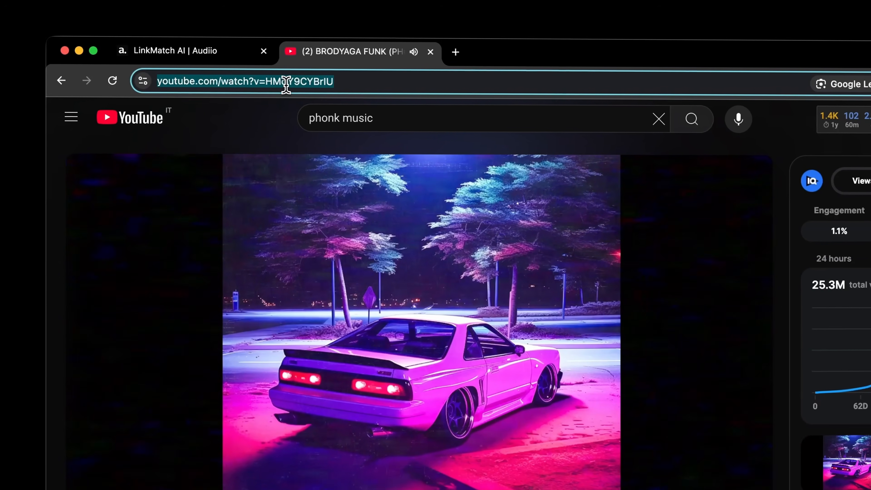
{"action": "left_click", "coordinate": [233, 58]}
{"action": "left_click", "coordinate": [287, 262]}
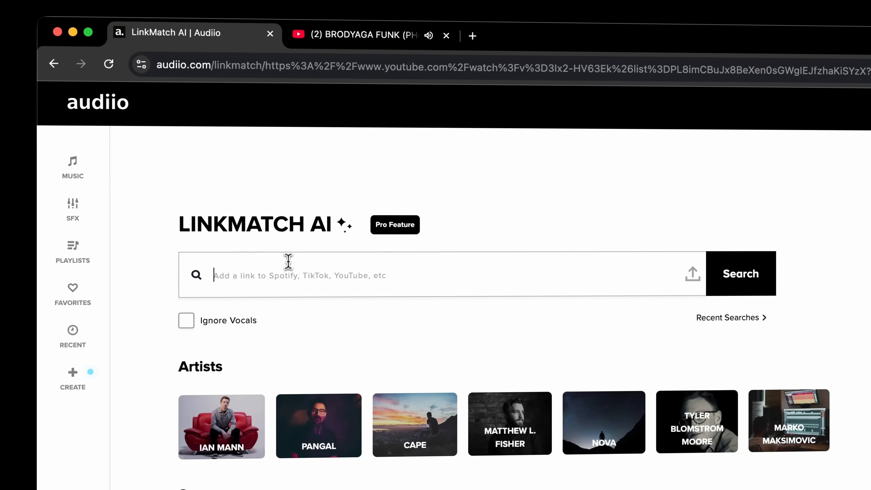
{"action": "type", "text": "https://www.youtube.com/watch?v=HMdY9CYBrIU"}
{"action": "left_click", "coordinate": [664, 177]}
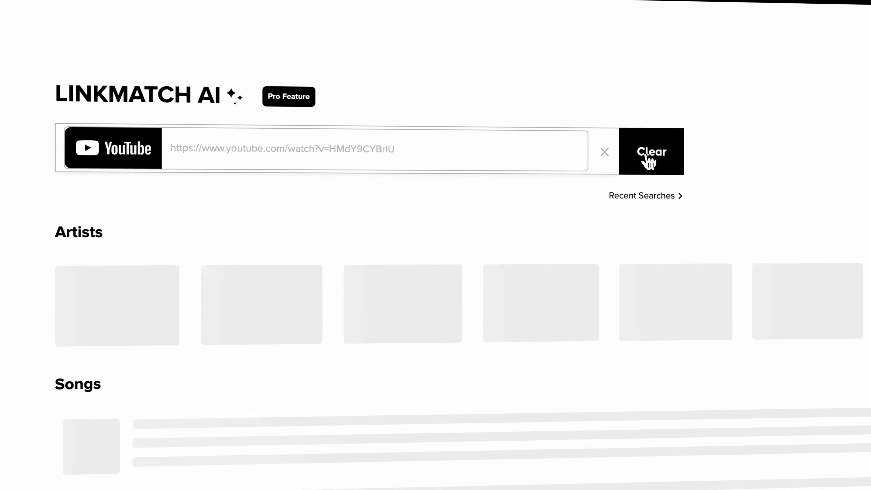
{"action": "scroll", "coordinate": [666, 204], "scroll_direction": "down", "scroll_amount": 5}
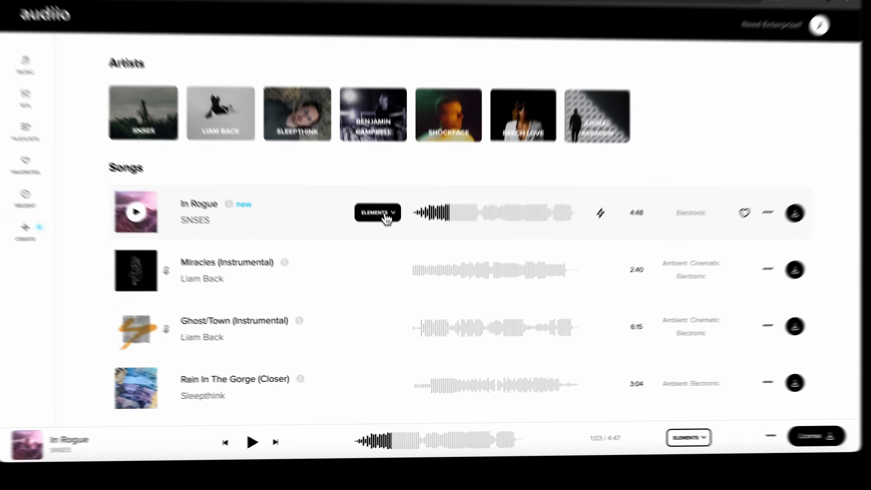
{"action": "left_click", "coordinate": [393, 254]}
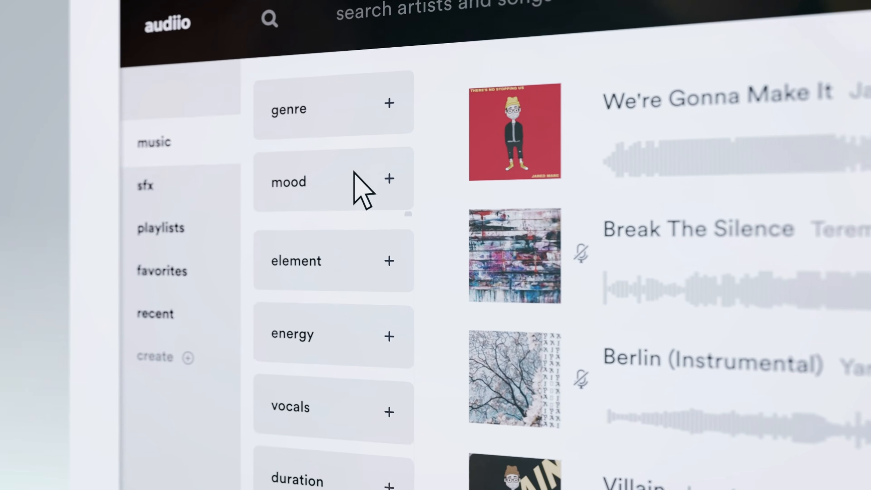
{"action": "left_click", "coordinate": [356, 175]}
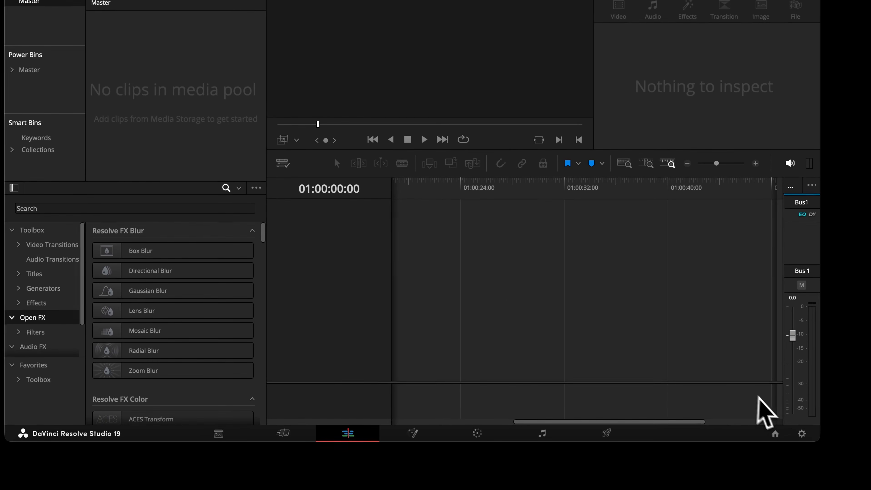
Switch to DaVinci Resolve and set the project's timeline frame rate to 30 frames per second.
{"action": "left_click", "coordinate": [800, 430]}
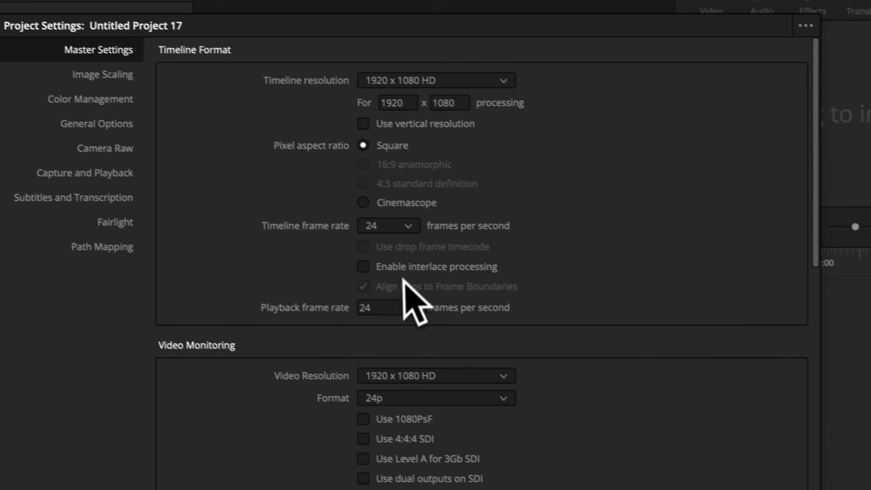
{"action": "left_click", "coordinate": [398, 226]}
{"action": "left_click", "coordinate": [387, 348]}
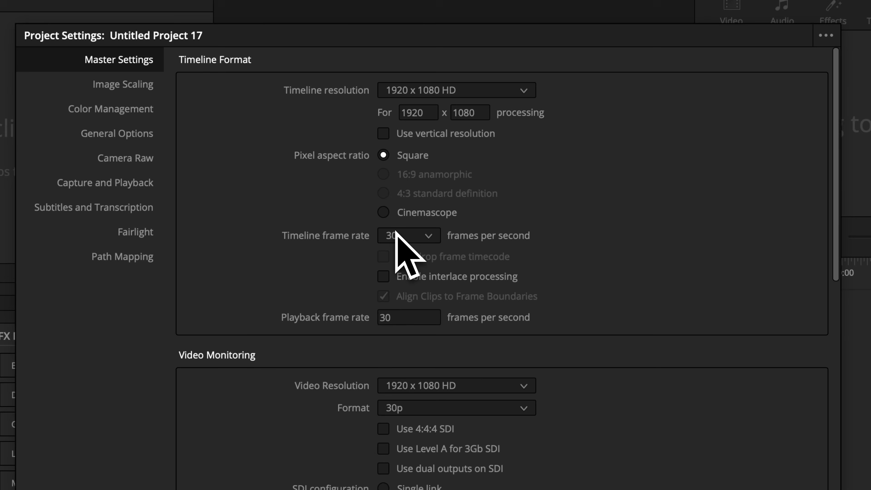
Try 3840 x 2160 Ultra HD as the timeline resolution and return it to 1920 x 1080 HD.
{"action": "left_click", "coordinate": [510, 91]}
{"action": "scroll", "coordinate": [451, 220], "scroll_direction": "down", "scroll_amount": 2}
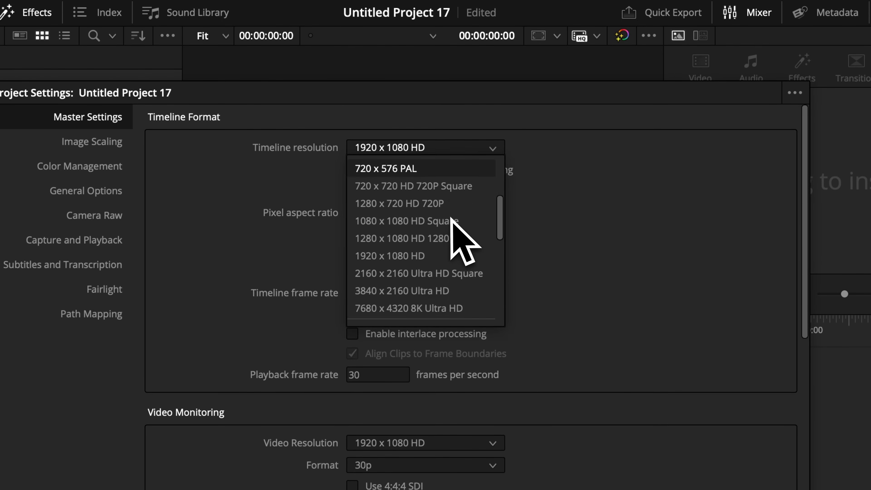
{"action": "scroll", "coordinate": [450, 241], "scroll_direction": "down", "scroll_amount": 1}
{"action": "left_click", "coordinate": [449, 274]}
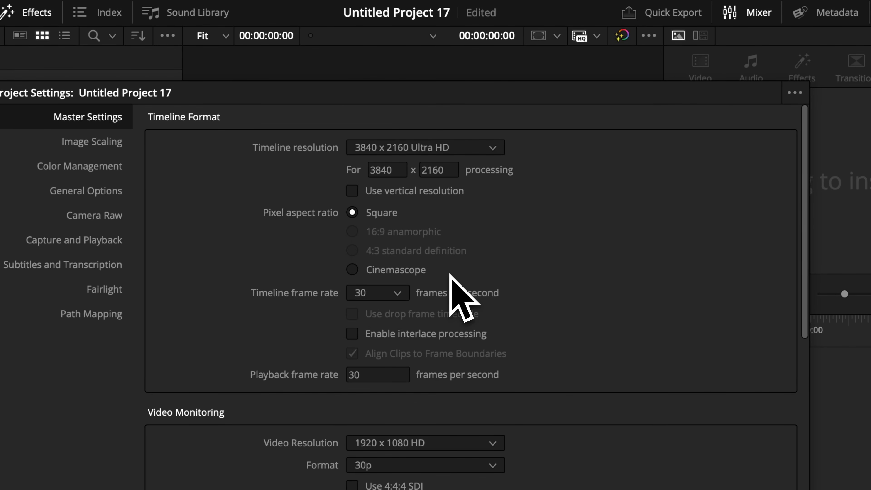
{"action": "left_click", "coordinate": [429, 147]}
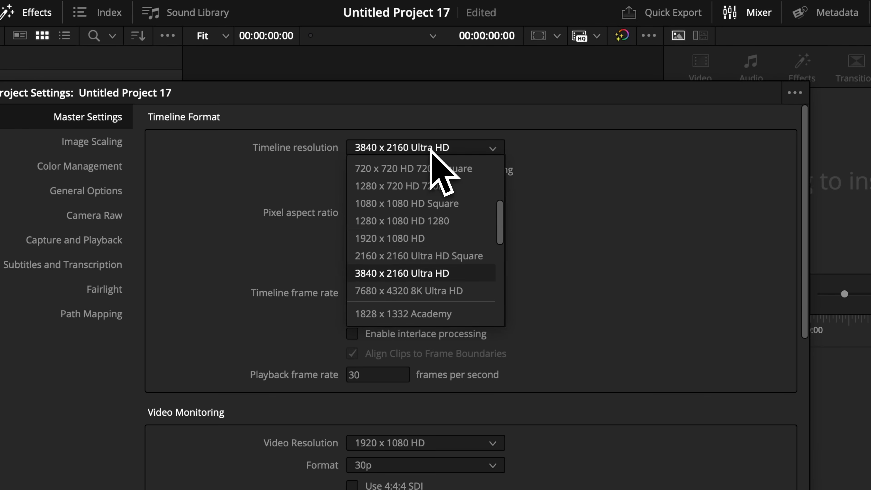
{"action": "left_click", "coordinate": [423, 240]}
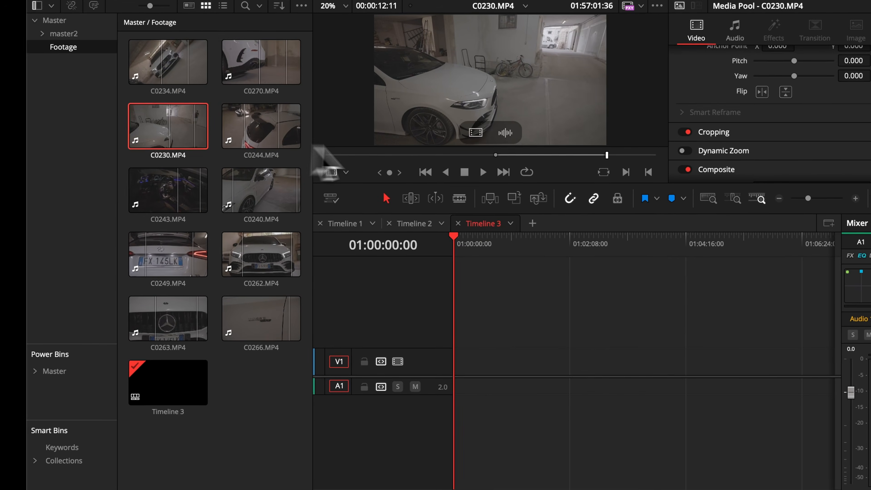
Place only the video of the marked C0230.MP4 section at the start of track V1 and scrub through it.
{"action": "left_click_drag", "start_coordinate": [480, 147], "coordinate": [462, 363]}
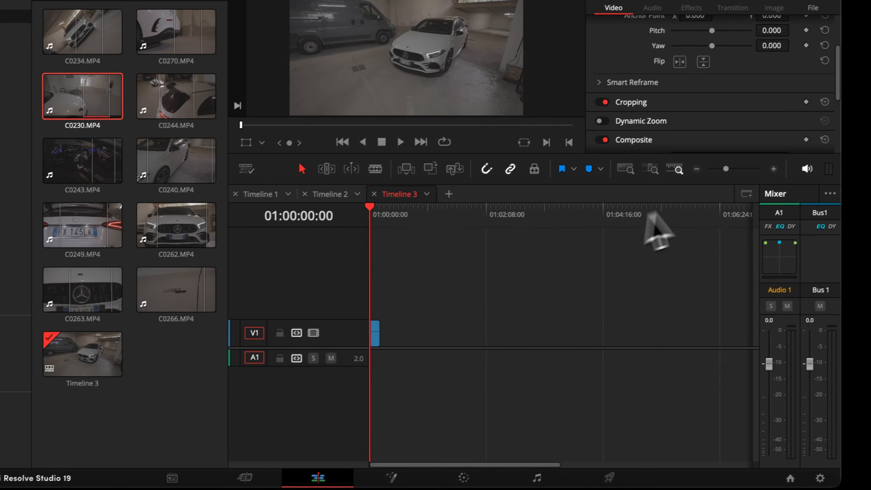
{"action": "left_click", "coordinate": [774, 169]}
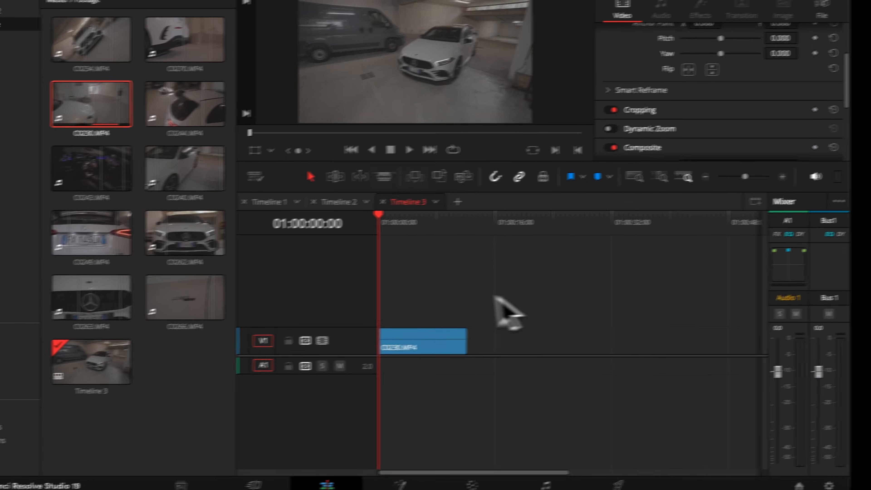
{"action": "left_click_drag", "start_coordinate": [350, 224], "coordinate": [439, 231]}
{"action": "mouse_move", "coordinate": [529, 219]}
{"action": "left_mouse_down"}
{"action": "mouse_move", "coordinate": [456, 219]}
{"action": "mouse_move", "coordinate": [513, 226]}
{"action": "left_mouse_up"}
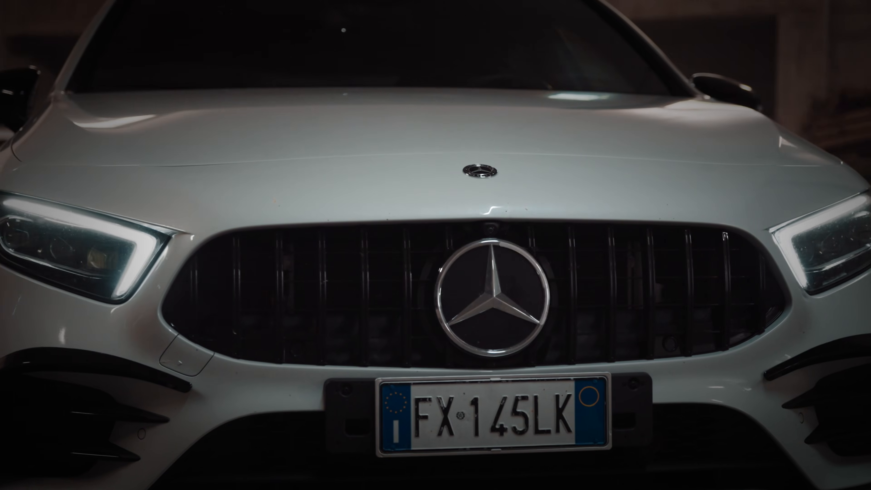
Append the marked sections of C0263.MP4, C0266.MP4 and C0249.MP4 in that order after C0230.MP4 on track V1.
{"action": "left_click_drag", "start_coordinate": [134, 311], "coordinate": [515, 351]}
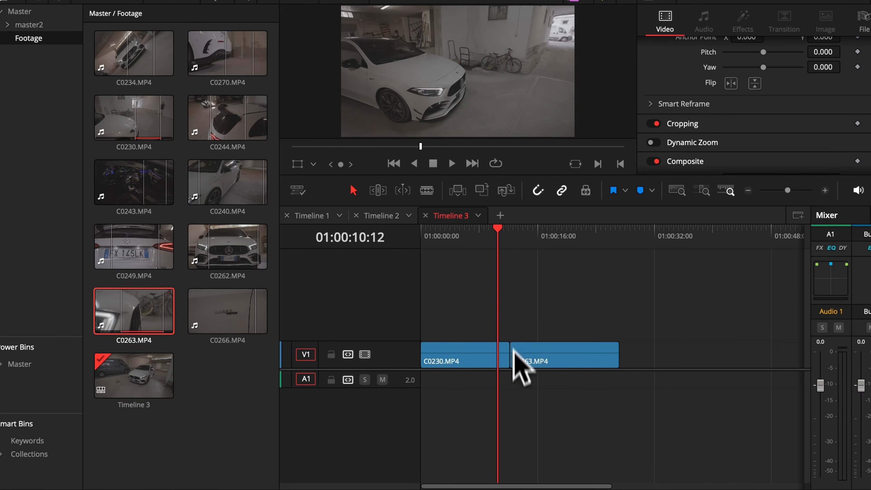
{"action": "left_click_drag", "start_coordinate": [495, 236], "coordinate": [521, 242]}
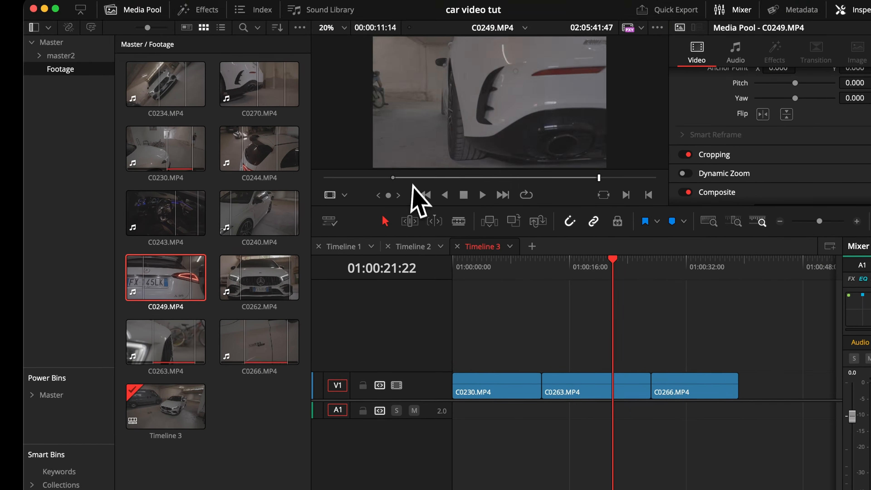
{"action": "left_click_drag", "start_coordinate": [391, 169], "coordinate": [655, 357]}
{"action": "left_click", "coordinate": [644, 235]}
Reverse the playback direction of C0266.MP4 in its speed change settings and play back the sequence around it.
{"action": "left_click_drag", "start_coordinate": [519, 243], "coordinate": [554, 242]}
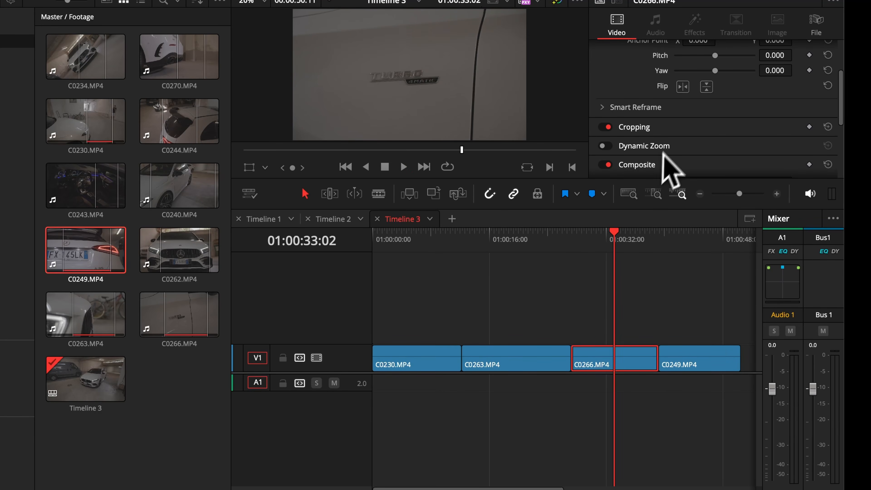
{"action": "scroll", "coordinate": [664, 155], "scroll_direction": "down", "scroll_amount": 5}
{"action": "left_click", "coordinate": [687, 116]}
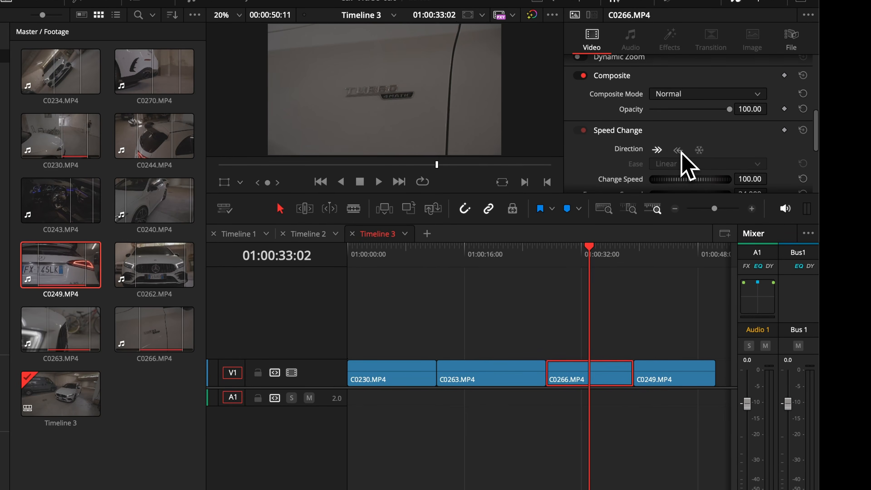
{"action": "left_click", "coordinate": [529, 254]}
{"action": "key", "text": "space"}
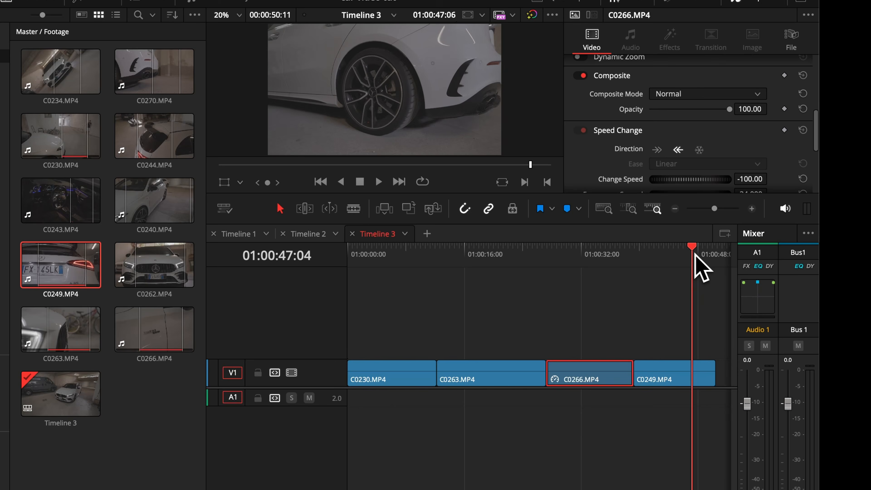
Flip the C0249.MP4 clip horizontally.
{"action": "left_click_drag", "start_coordinate": [695, 255], "coordinate": [685, 255]}
{"action": "scroll", "coordinate": [598, 126], "scroll_direction": "up", "scroll_amount": 5}
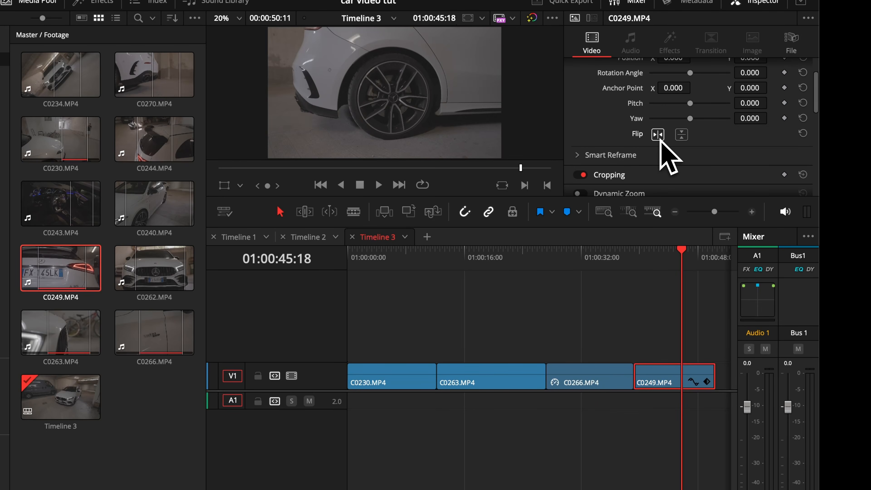
{"action": "left_click", "coordinate": [661, 139]}
{"action": "left_click", "coordinate": [660, 139]}
Flip the C0266.MP4 clip with the car's model lettering horizontally.
{"action": "left_click_drag", "start_coordinate": [614, 247], "coordinate": [685, 272]}
{"action": "left_click", "coordinate": [592, 376]}
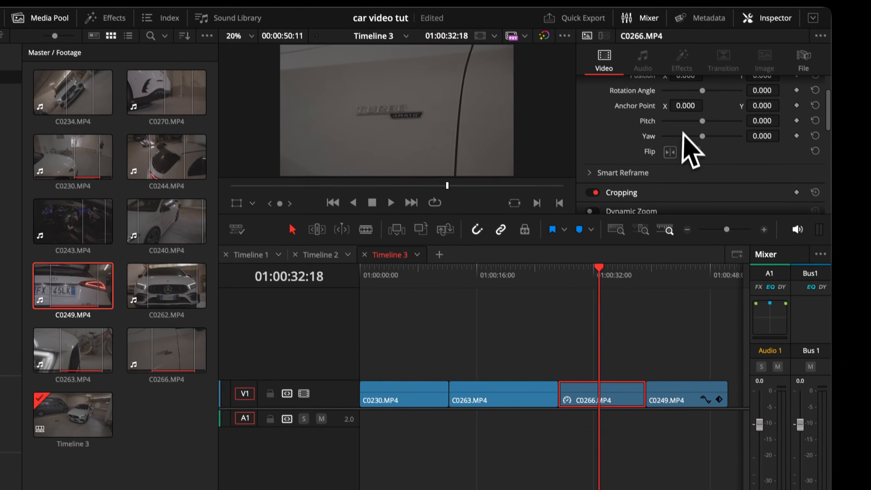
{"action": "left_click", "coordinate": [657, 134]}
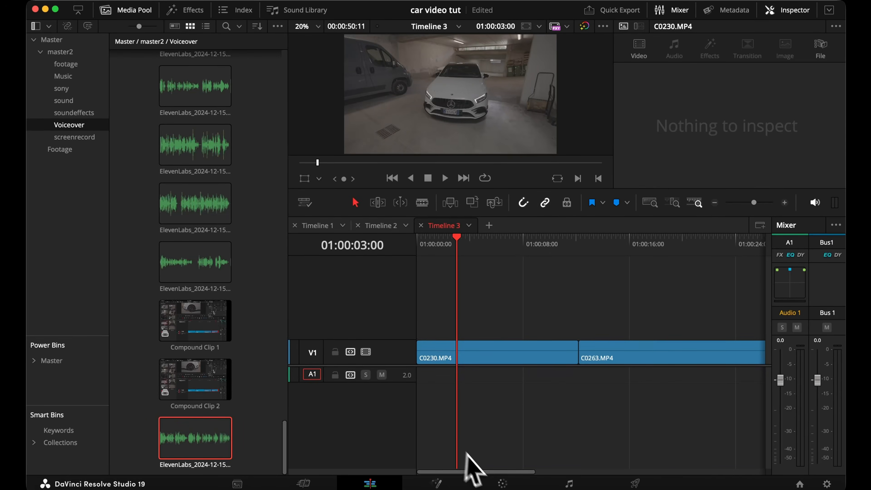
On the Color page, add elliptical power windows around the car in the layer nodes of the first clip.
{"action": "left_click", "coordinate": [502, 487]}
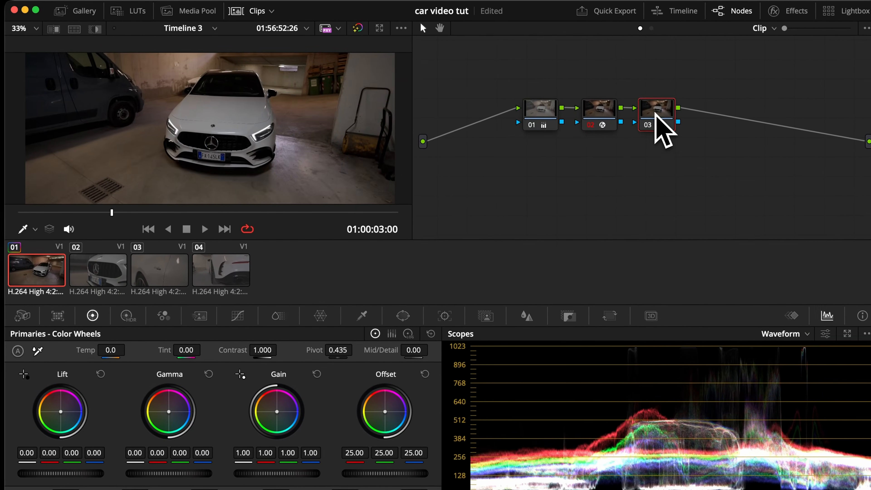
{"action": "left_click", "coordinate": [404, 325]}
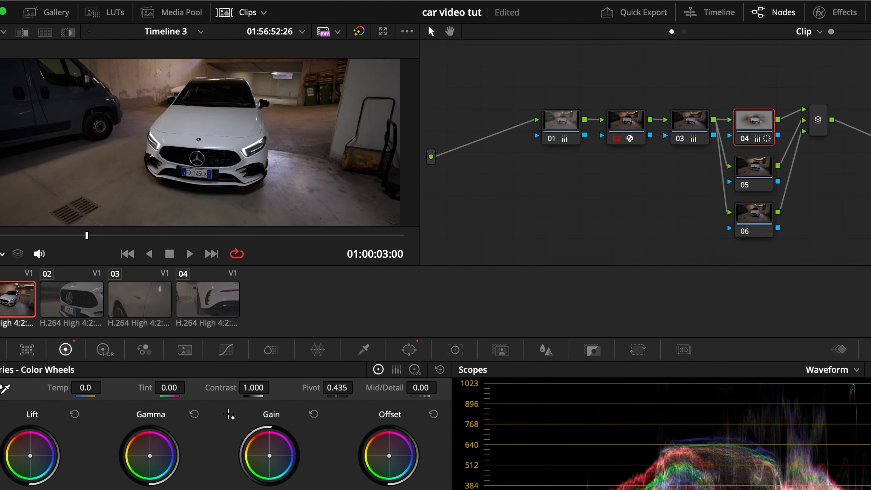
{"action": "left_click", "coordinate": [408, 342]}
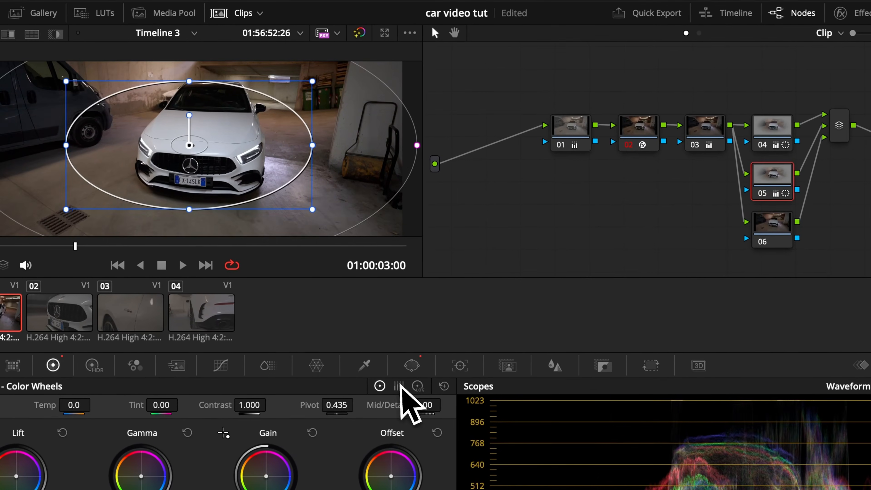
{"action": "left_click", "coordinate": [406, 367]}
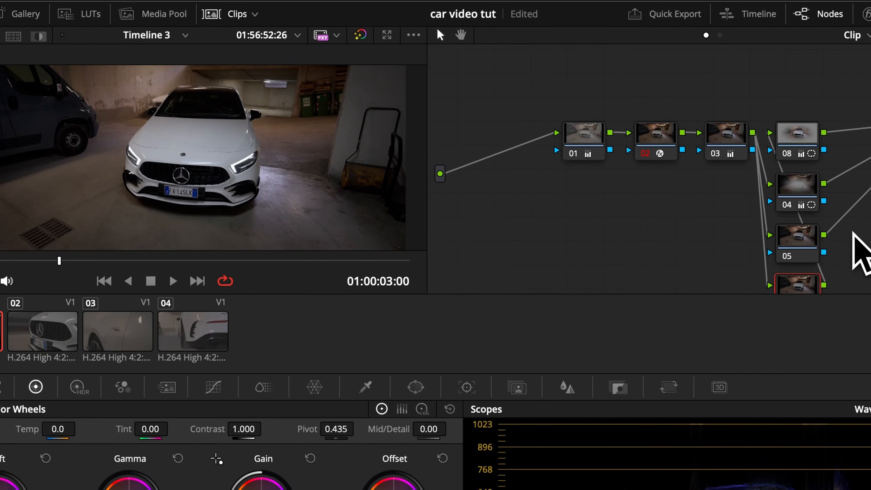
Open the Hue Vs Sat curve for the last layer node and narrow the viewer to enlarge the node graph.
{"action": "left_click", "coordinate": [217, 374]}
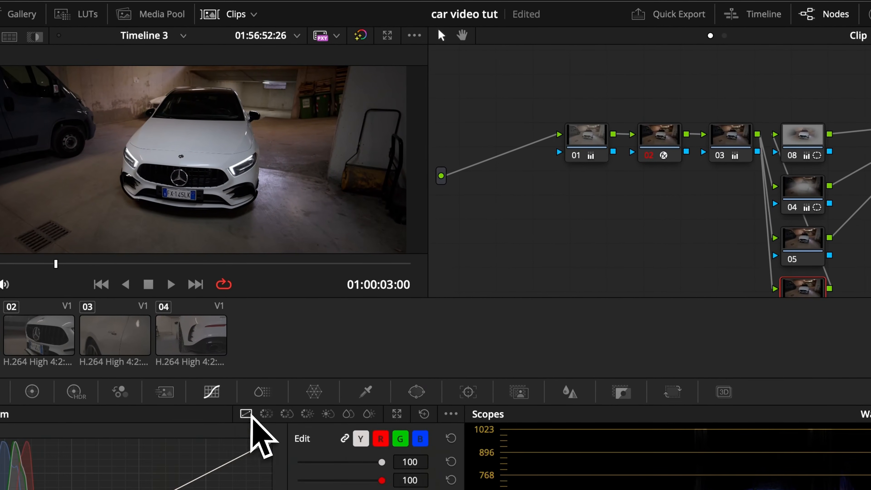
{"action": "left_click", "coordinate": [287, 414]}
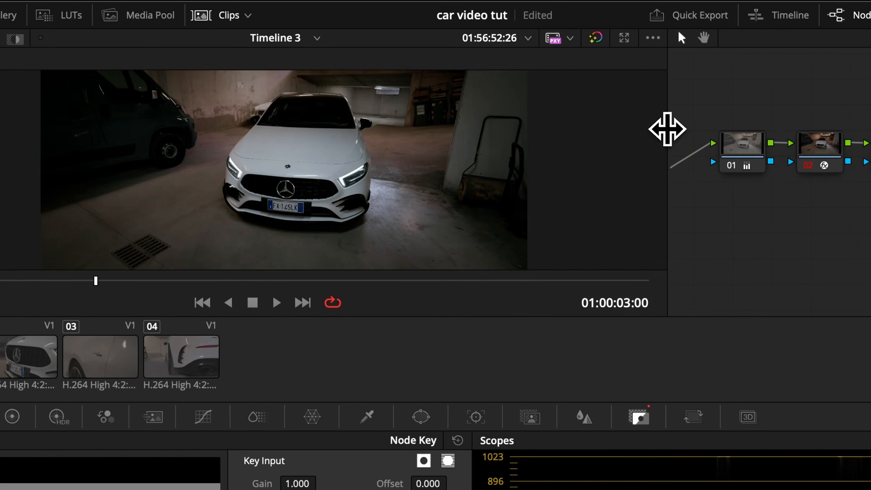
{"action": "left_click_drag", "start_coordinate": [701, 148], "coordinate": [449, 148]}
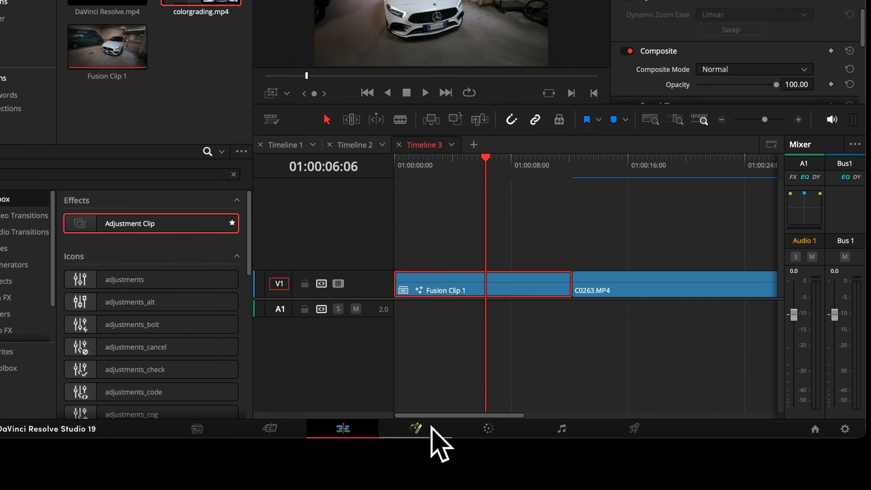
Open Fusion Clip 1 on the Fusion page and hide the Spline and Keyframes editors.
{"action": "left_click", "coordinate": [432, 427]}
{"action": "left_click", "coordinate": [623, 62]}
{"action": "left_click", "coordinate": [583, 63]}
{"action": "left_click", "coordinate": [611, 65]}
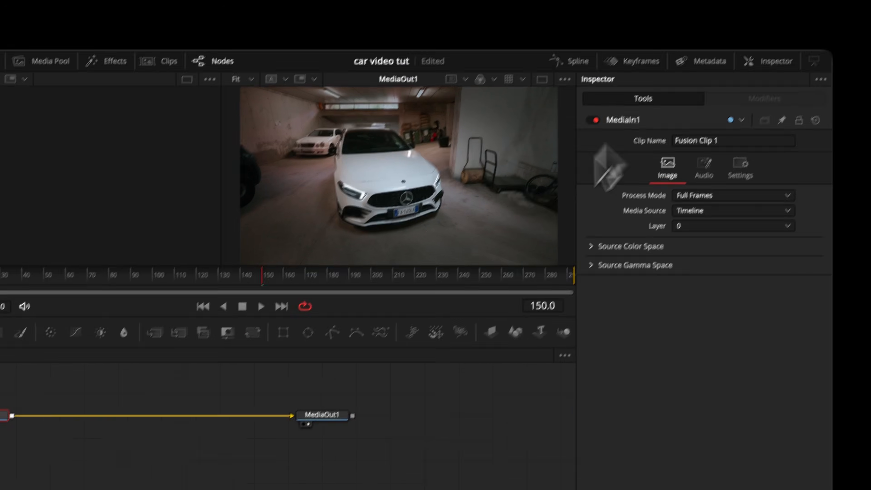
Find the Planar Tracker tool and insert it between MediaIn1 and MediaOut1.
{"action": "key", "text": "shift+space"}
{"action": "type", "text": "opt"}
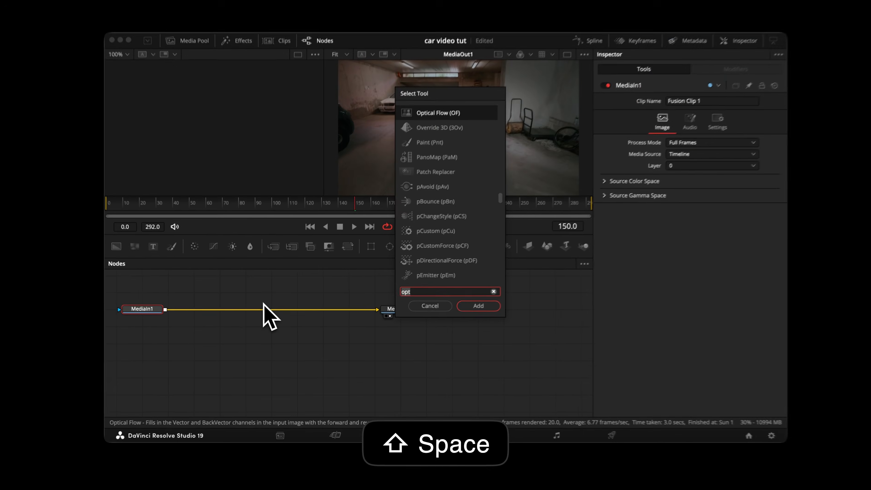
{"action": "type", "text": "plan"}
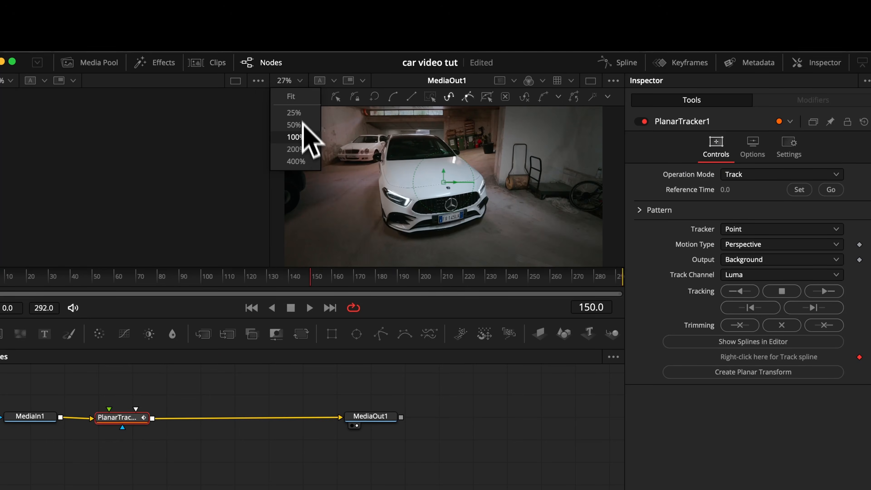
Outline the hood badge at frame 150 as the planar tracking pattern, using the Point tracker with Translation motion.
{"action": "left_click", "coordinate": [303, 138]}
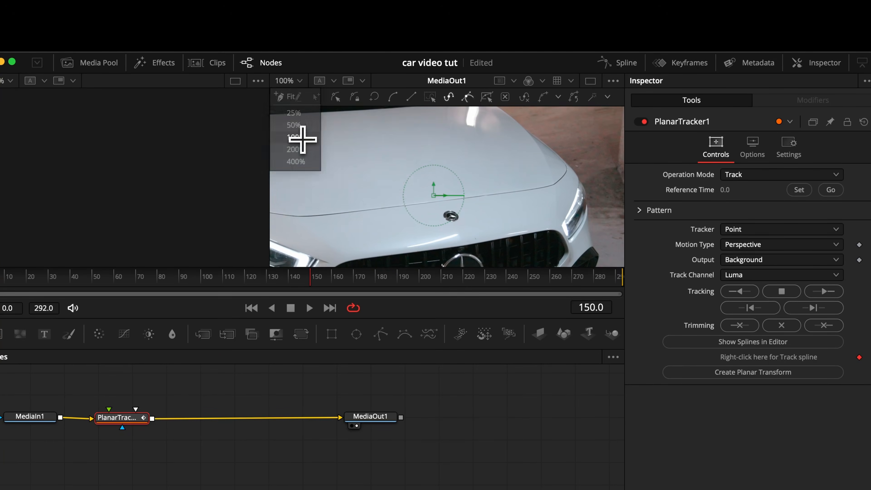
{"action": "scroll", "coordinate": [357, 173], "scroll_direction": "down", "scroll_amount": 2}
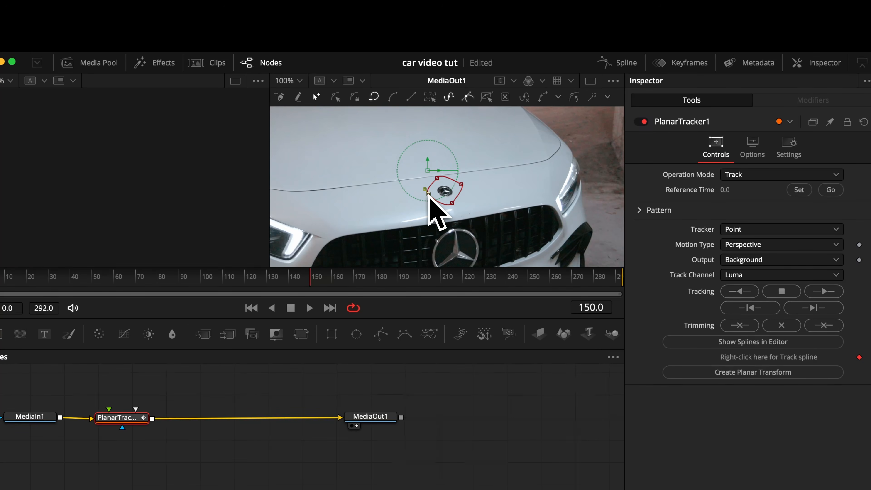
{"action": "left_click", "coordinate": [765, 229]}
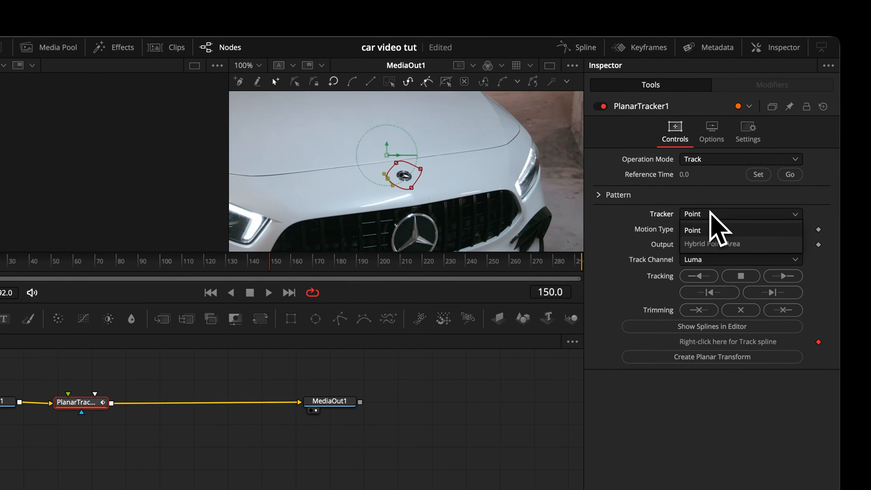
{"action": "left_click", "coordinate": [704, 231]}
{"action": "left_click", "coordinate": [699, 230]}
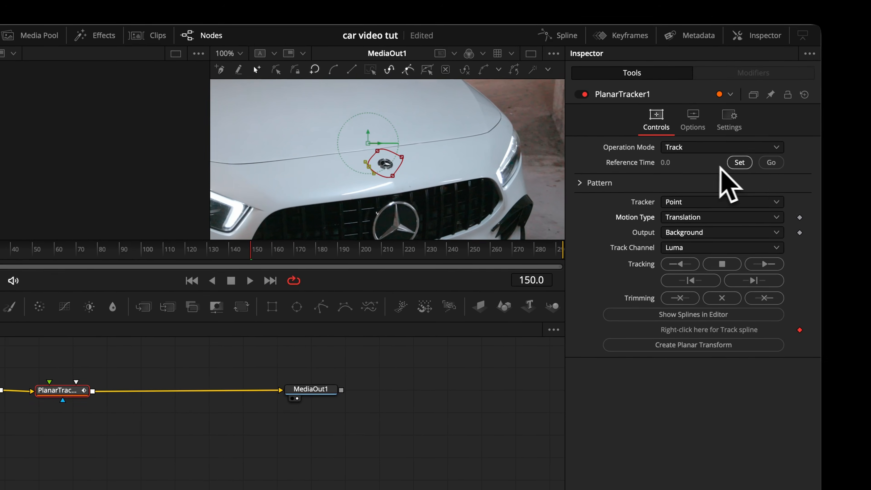
Set frame 150 as the reference time, track the badge to both ends of the clip, and fit the image in the viewer.
{"action": "left_click", "coordinate": [739, 164]}
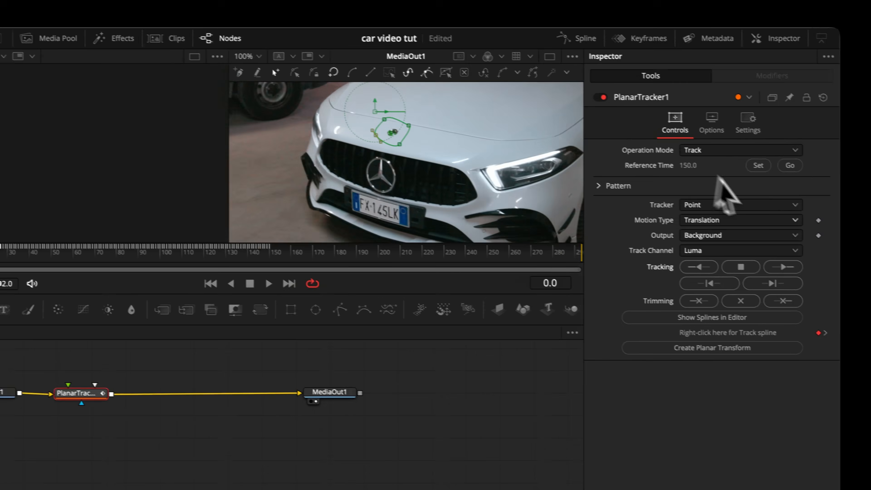
{"action": "left_click", "coordinate": [765, 255]}
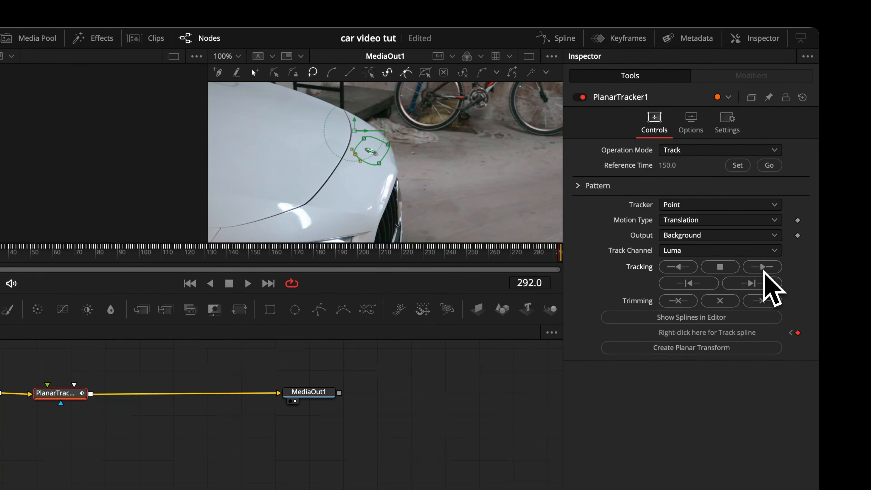
{"action": "left_click", "coordinate": [238, 56]}
{"action": "left_click", "coordinate": [232, 71]}
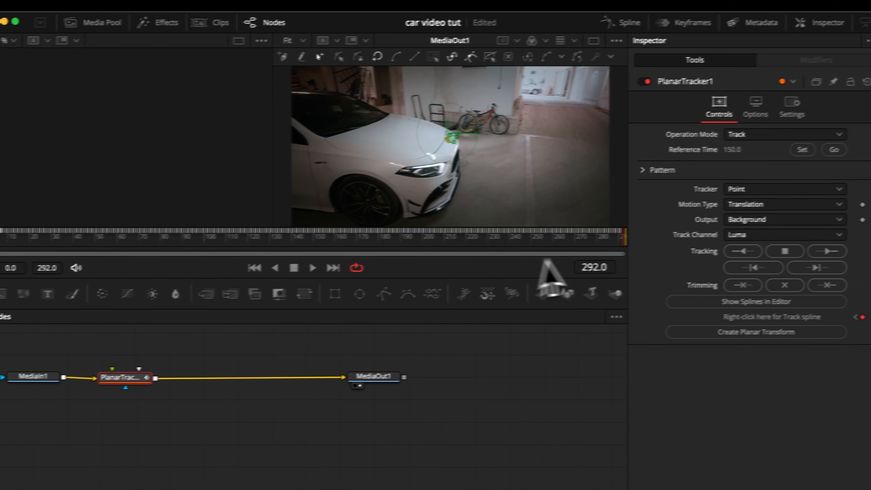
Switch PlanarTracker1's operation mode to Steady and scrub through the clip to check the stabilization.
{"action": "left_click", "coordinate": [752, 134]}
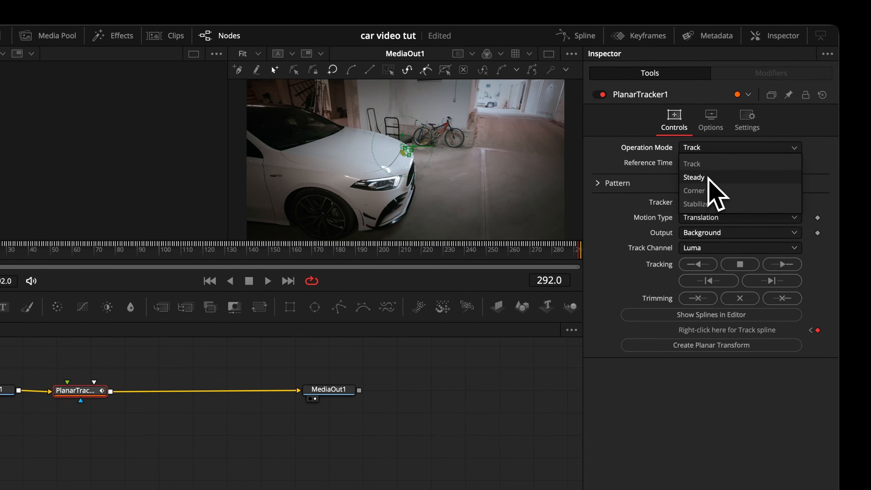
{"action": "left_click", "coordinate": [694, 178]}
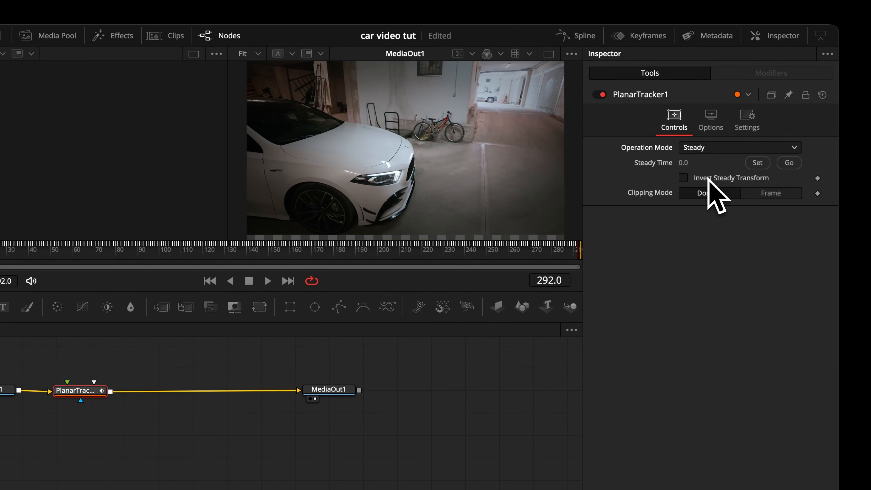
{"action": "left_click_drag", "start_coordinate": [375, 250], "coordinate": [165, 253]}
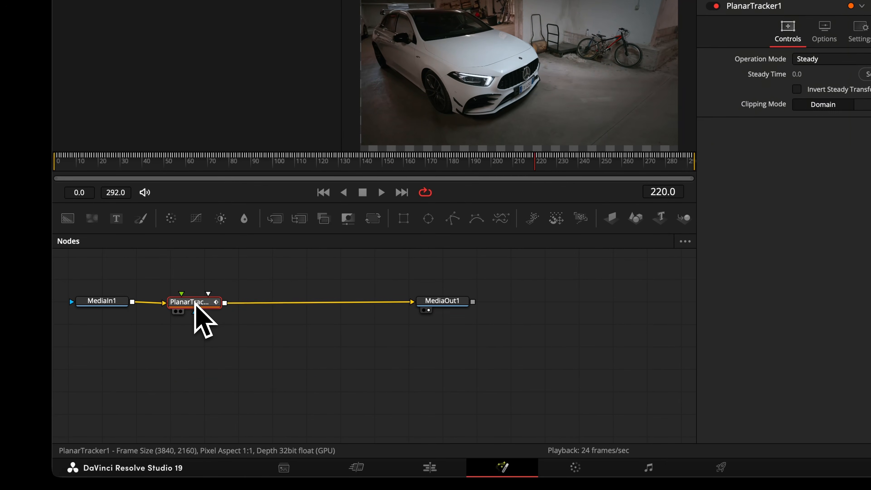
Add a Transform node after PlanarTracker1, set its size to 1.13, and scrub through the clip to check the framing.
{"action": "key", "text": "shift+space"}
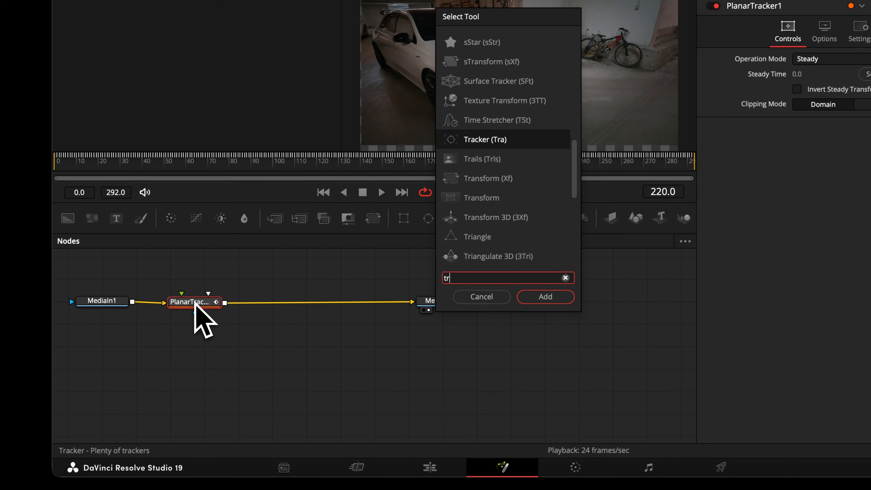
{"action": "key", "text": "Return"}
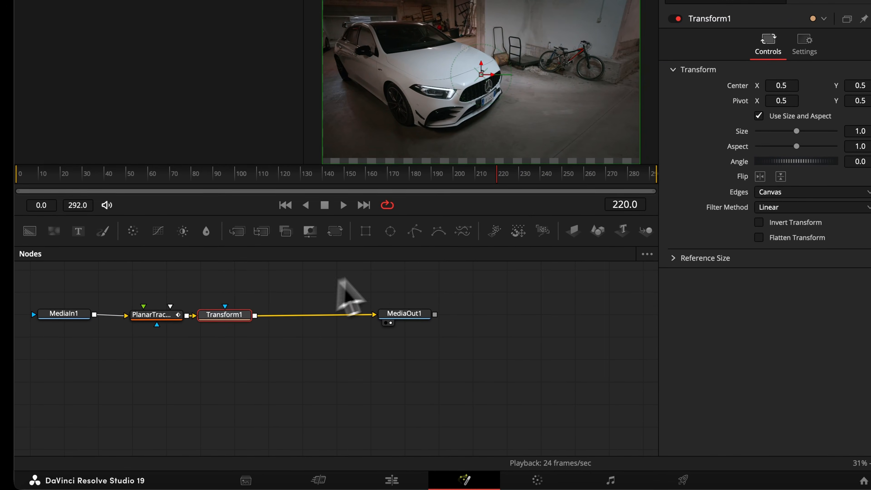
{"action": "left_click_drag", "start_coordinate": [797, 130], "coordinate": [799, 130]}
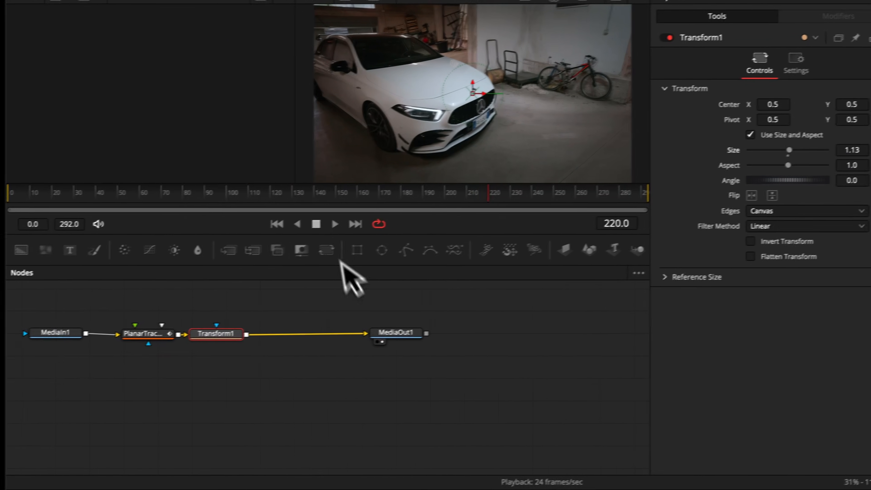
{"action": "left_click_drag", "start_coordinate": [75, 207], "coordinate": [549, 236]}
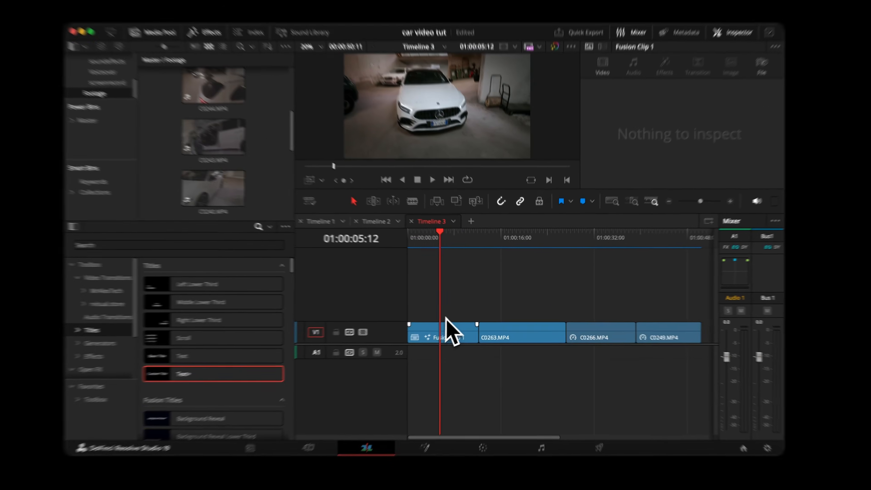
Show the retime controls on Fusion Clip 1 on the Edit page, speed it up to 299%, and play it back.
{"action": "left_click", "coordinate": [457, 328]}
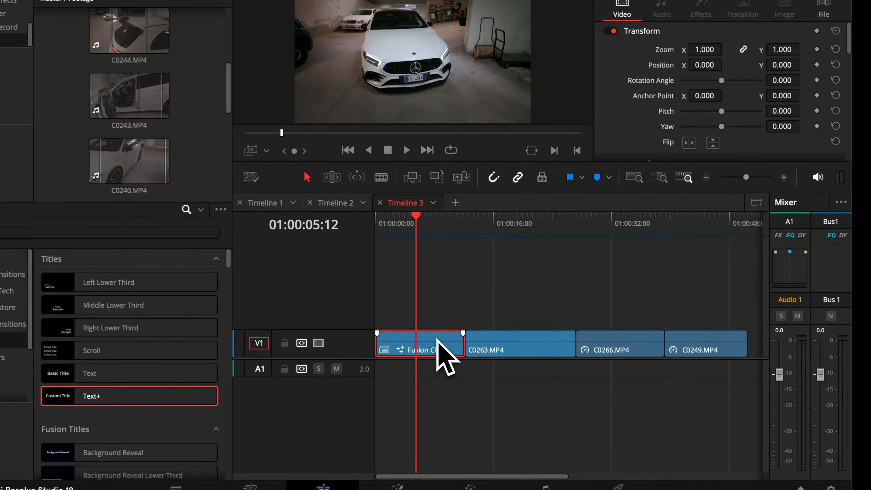
{"action": "key", "text": "super+r"}
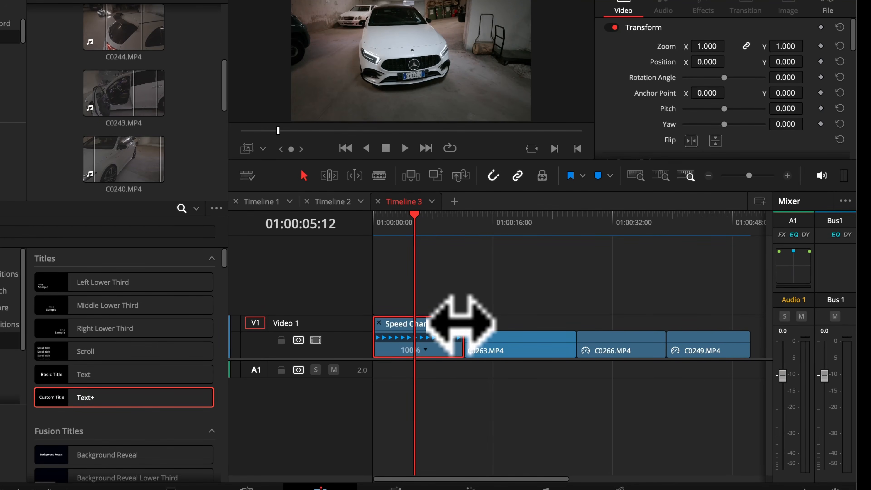
{"action": "left_click_drag", "start_coordinate": [461, 325], "coordinate": [401, 327]}
{"action": "left_click", "coordinate": [374, 220]}
{"action": "key", "text": "space"}
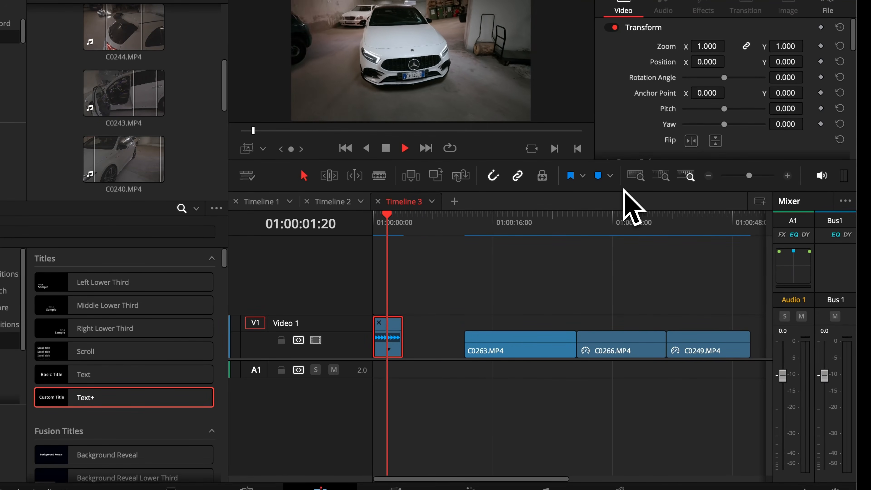
{"action": "key", "text": "space"}
Add a speed point to Fusion Clip 1 at 01:00:02:01.
{"action": "left_click", "coordinate": [787, 175]}
{"action": "left_click", "coordinate": [788, 176]}
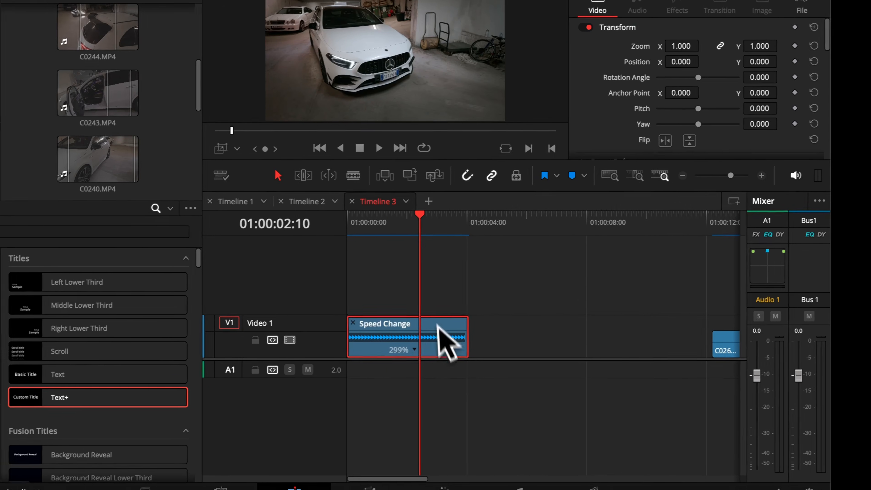
{"action": "mouse_move", "coordinate": [434, 229]}
{"action": "left_mouse_down"}
{"action": "mouse_move", "coordinate": [409, 234]}
{"action": "mouse_move", "coordinate": [419, 230]}
{"action": "left_mouse_up"}
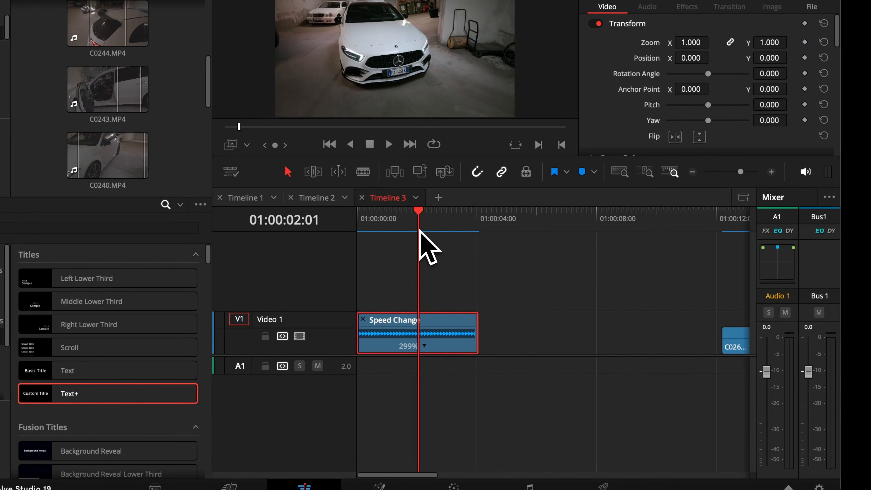
{"action": "left_click", "coordinate": [425, 346]}
{"action": "left_click", "coordinate": [456, 364]}
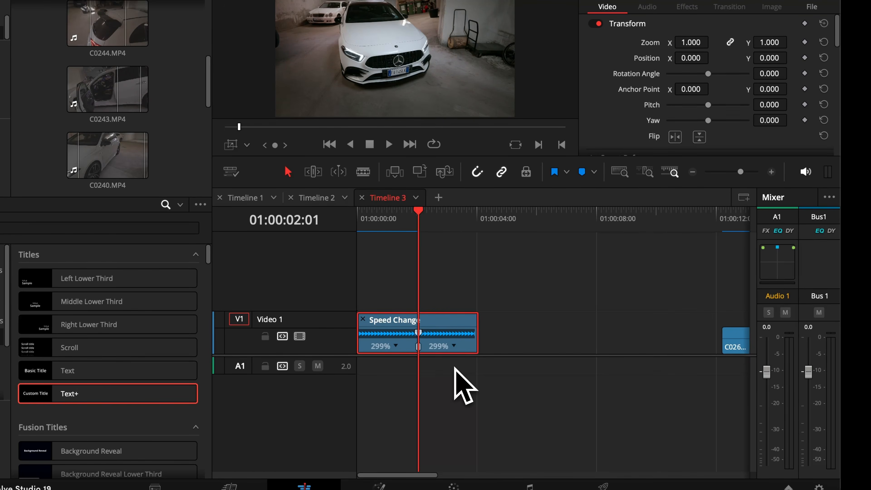
Speed up Fusion Clip 1's segment after the speed point, close the gap before C0263.MP4, and review the cut.
{"action": "left_click_drag", "start_coordinate": [404, 217], "coordinate": [390, 218]}
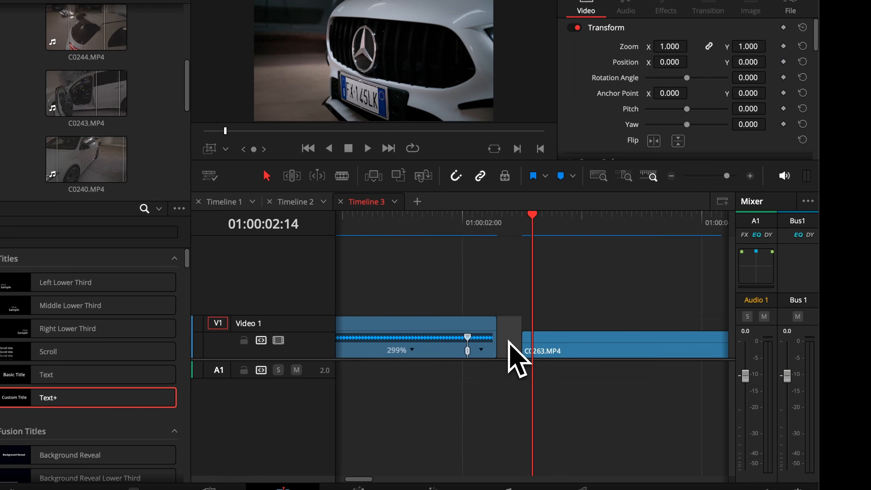
{"action": "key", "text": "BackSpace"}
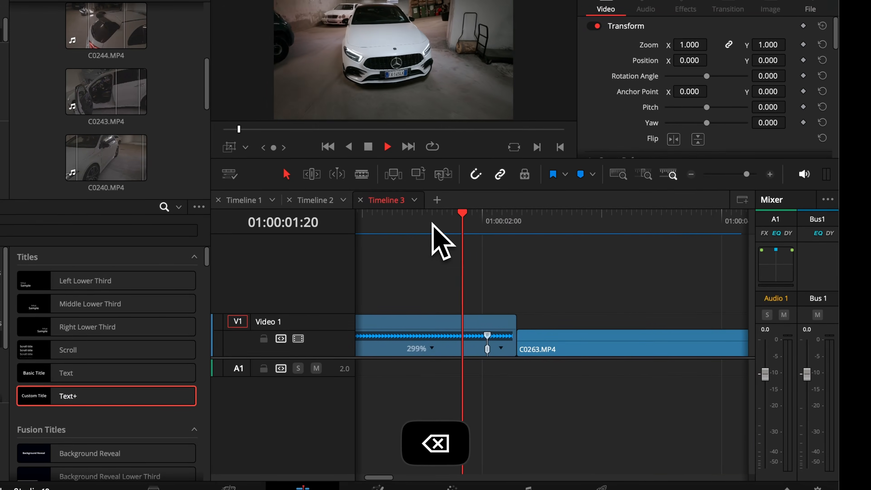
{"action": "left_click", "coordinate": [508, 339]}
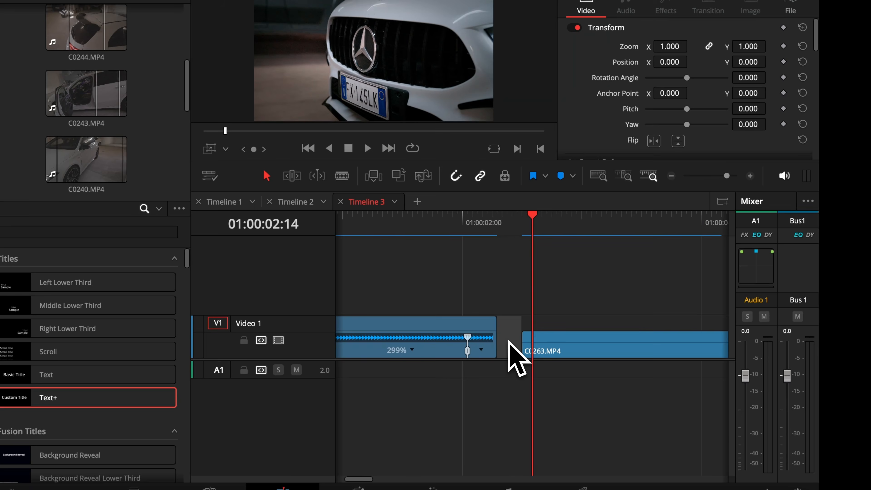
{"action": "key", "text": "BackSpace"}
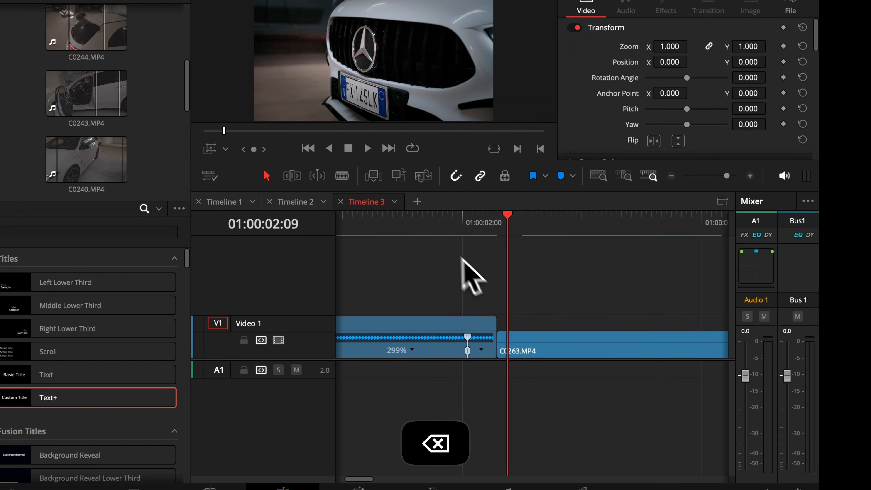
{"action": "left_click", "coordinate": [408, 225]}
{"action": "left_click", "coordinate": [448, 224]}
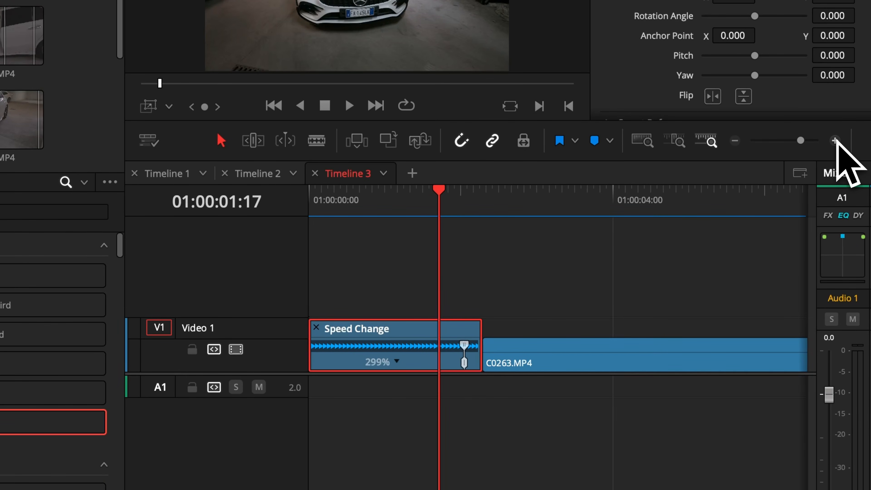
Open Fusion Clip 1's curve editor and display the Retime Speed curve.
{"action": "key", "text": "shift+c"}
{"action": "left_click", "coordinate": [351, 208]}
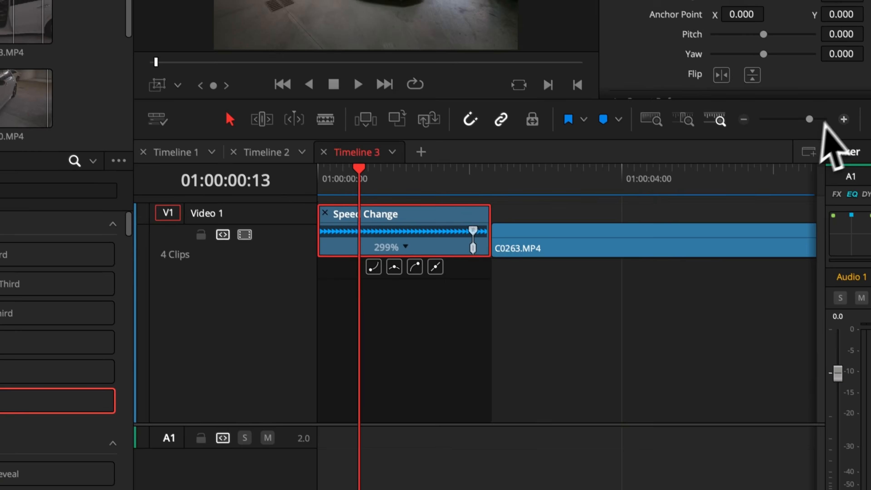
{"action": "left_click", "coordinate": [836, 141]}
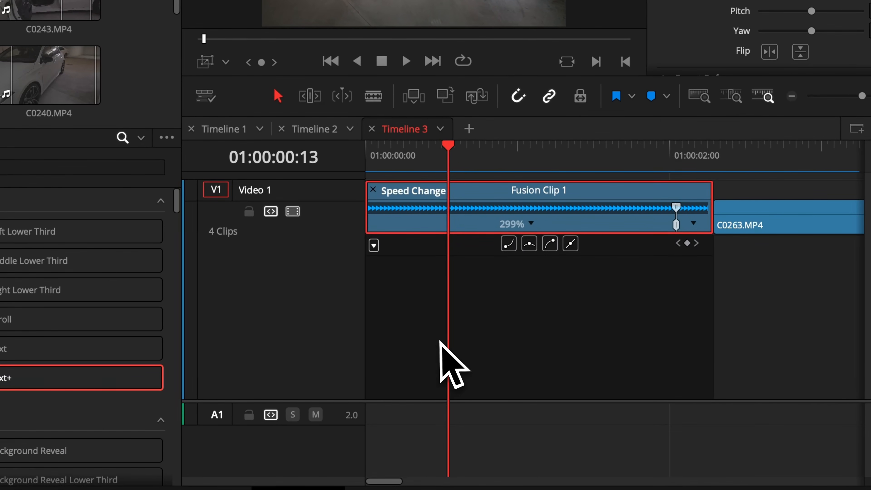
{"action": "left_click", "coordinate": [374, 246]}
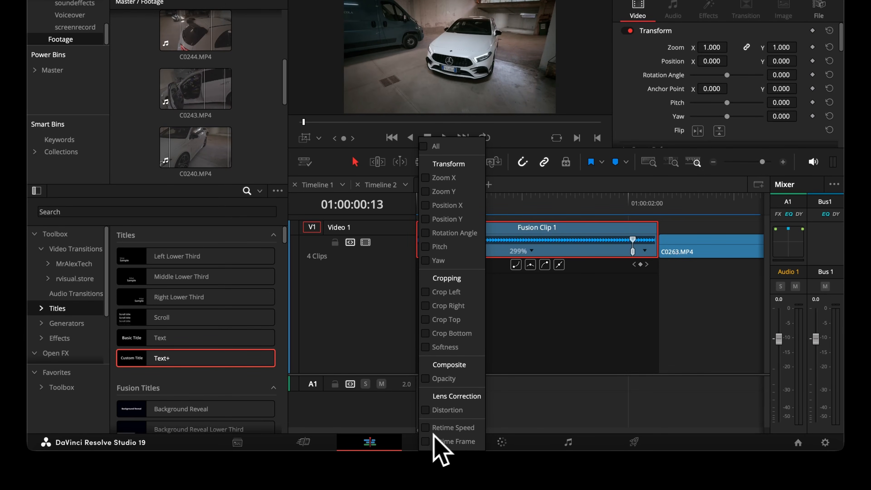
{"action": "left_click", "coordinate": [442, 429]}
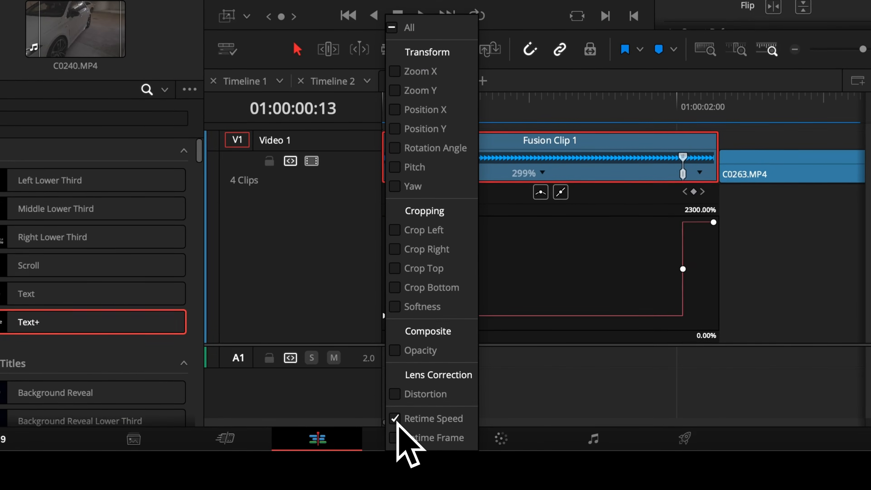
{"action": "left_click", "coordinate": [545, 273]}
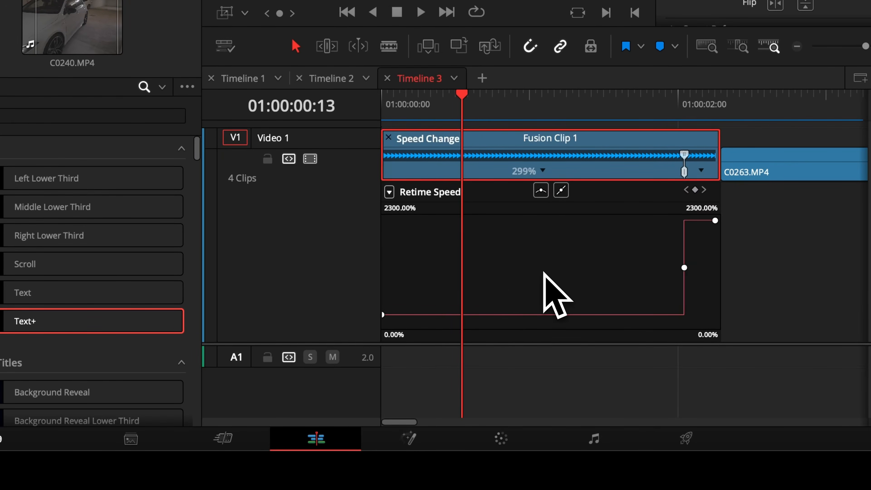
Extend the Retime Speed graph's lower limit to -175%, smooth the curve at the speed point with widened handles, and play the ramp.
{"action": "left_click_drag", "start_coordinate": [408, 336], "coordinate": [391, 308]}
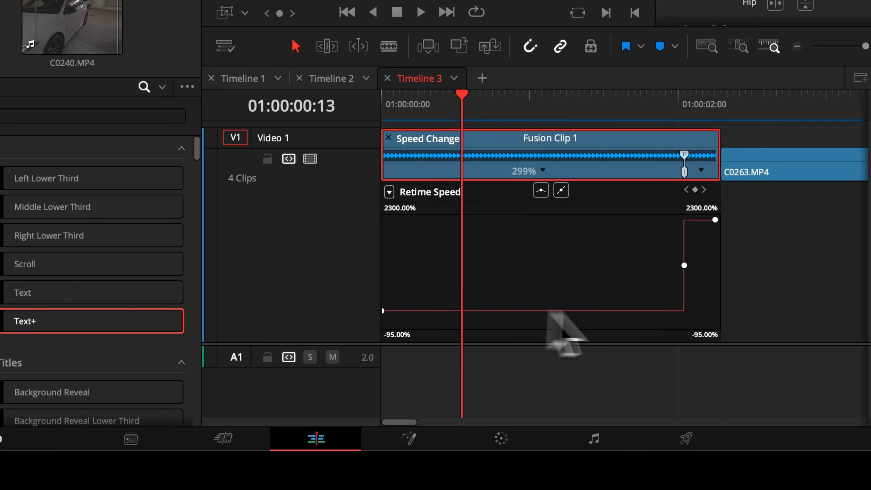
{"action": "left_click_drag", "start_coordinate": [693, 334], "coordinate": [681, 317]}
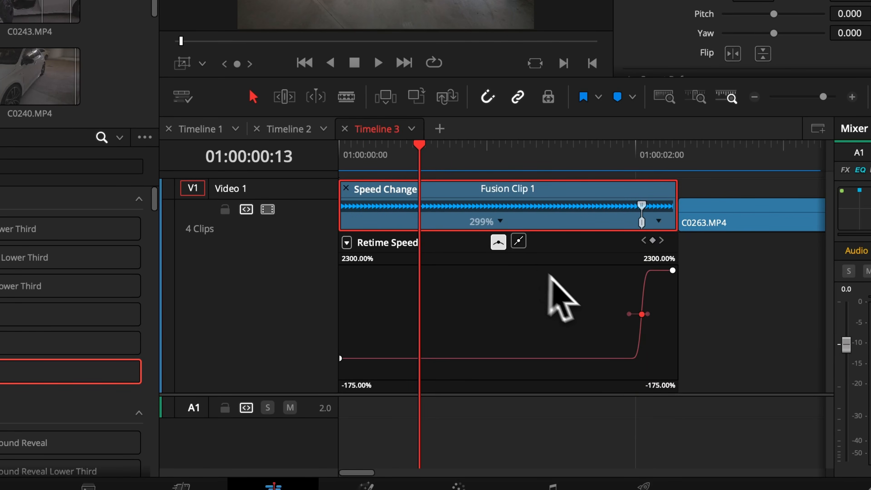
{"action": "left_click_drag", "start_coordinate": [633, 317], "coordinate": [629, 318]}
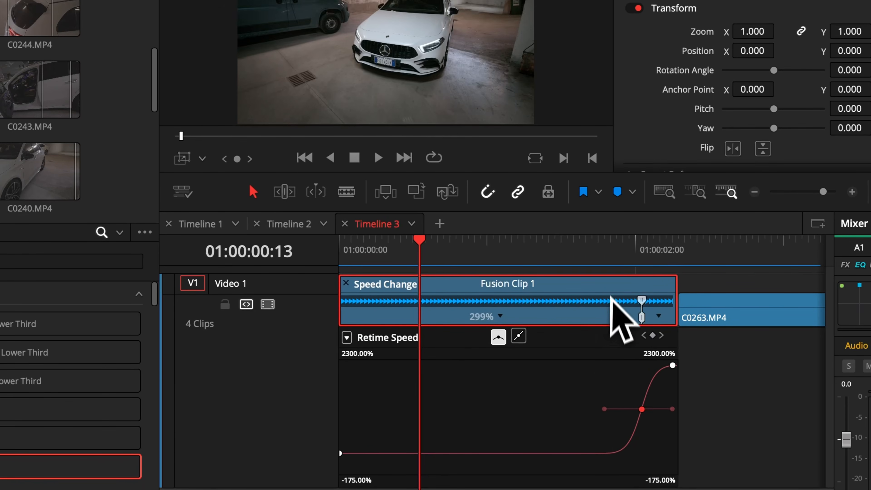
{"action": "left_click", "coordinate": [589, 167]}
{"action": "key", "text": "space"}
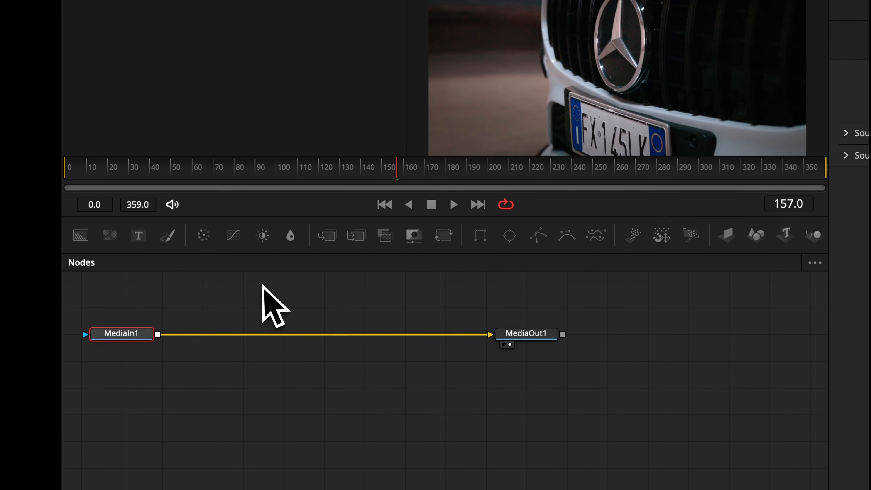
Add a Time Stretcher node after MediaIn1 with the playhead at frame 0.
{"action": "left_click_drag", "start_coordinate": [256, 171], "coordinate": [81, 170]}
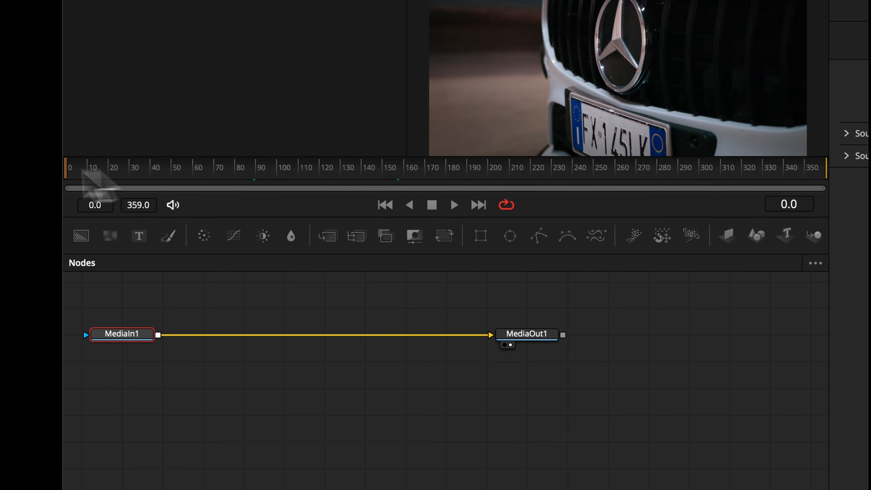
{"action": "key", "text": "shift+space"}
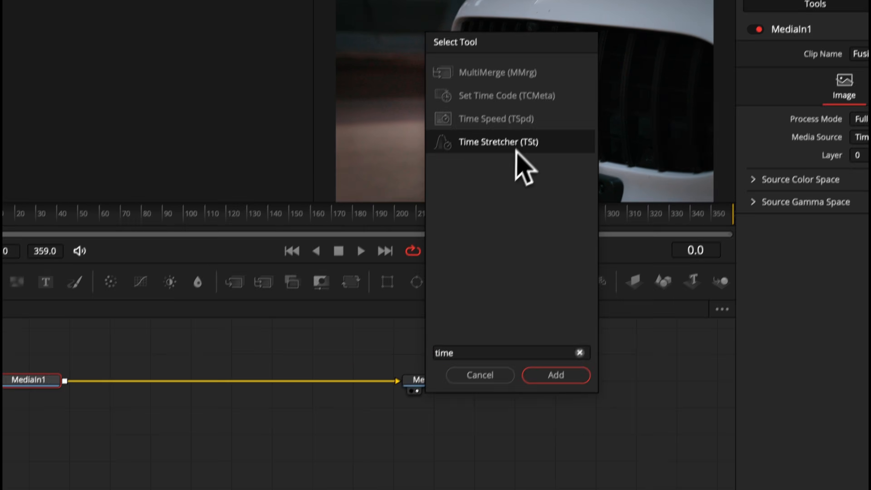
{"action": "left_click", "coordinate": [603, 98]}
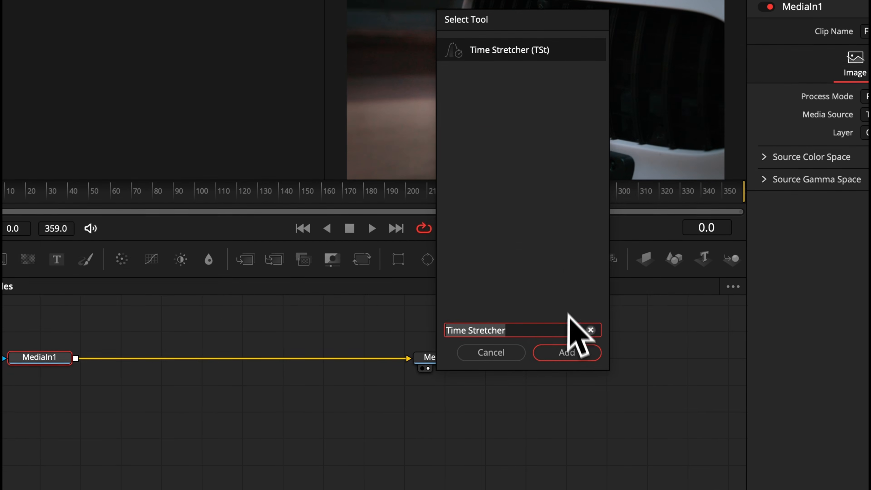
{"action": "left_click", "coordinate": [566, 352]}
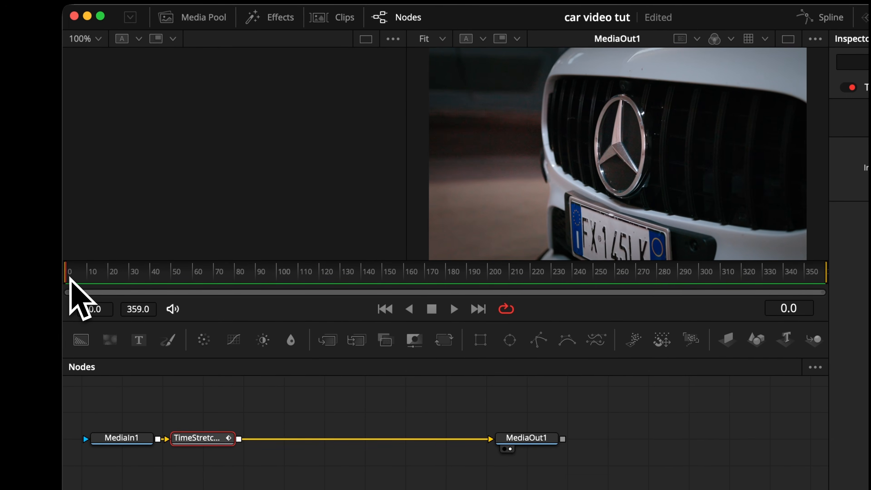
Go to frame 359 and display TimeStretcher1's Source Time curve fitted in the Spline editor.
{"action": "left_click_drag", "start_coordinate": [76, 274], "coordinate": [852, 281]}
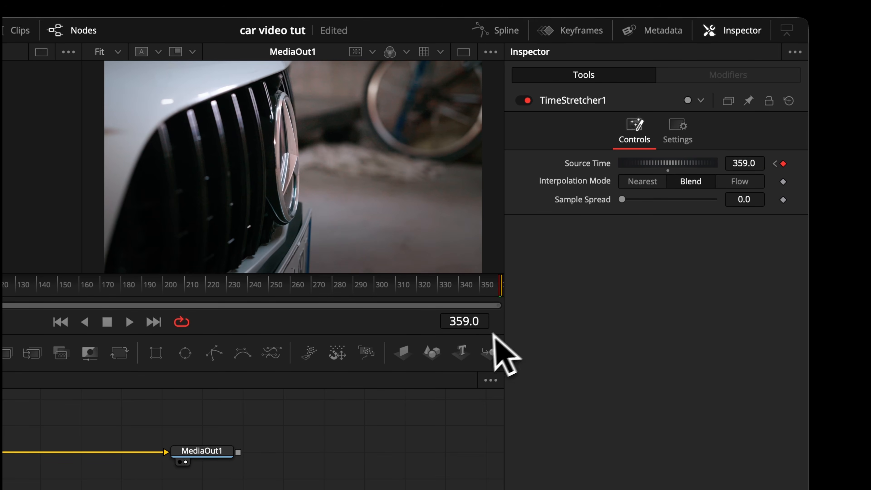
{"action": "left_click", "coordinate": [509, 32]}
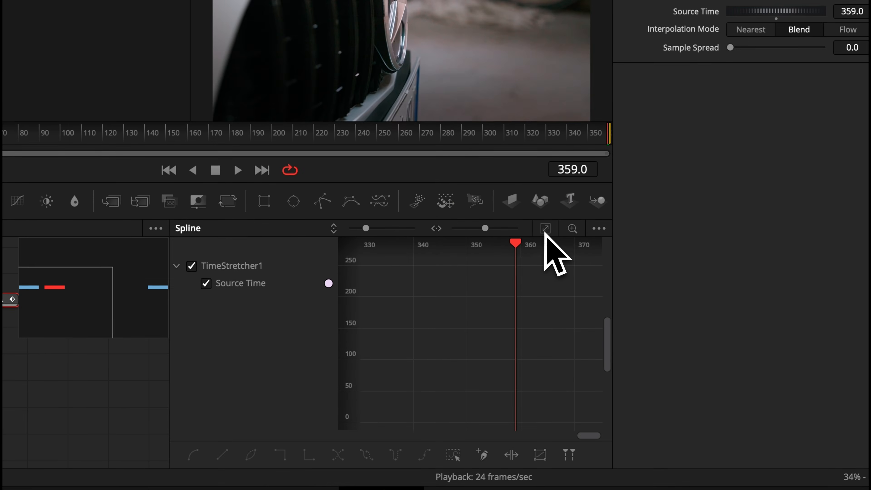
{"action": "left_click", "coordinate": [545, 229]}
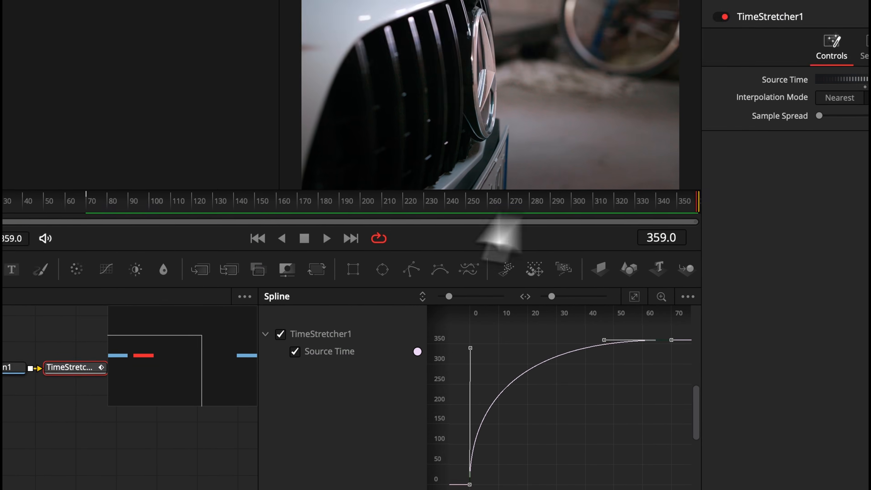
Pull the end keyframe's handle straight down to shape a fast-slow-fast Source Time curve, and play the ramp.
{"action": "key", "text": "space"}
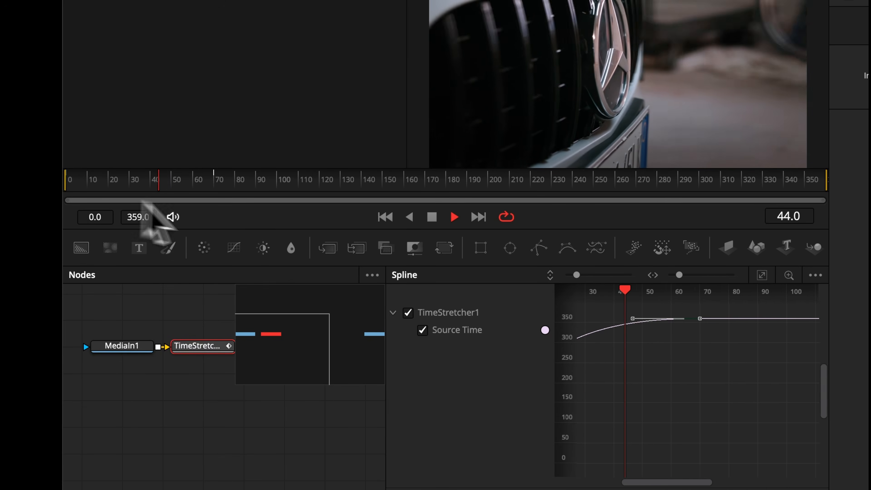
{"action": "key", "text": "space"}
{"action": "scroll", "coordinate": [726, 347], "scroll_direction": "left", "scroll_amount": 4}
{"action": "left_click_drag", "start_coordinate": [721, 326], "coordinate": [788, 466]}
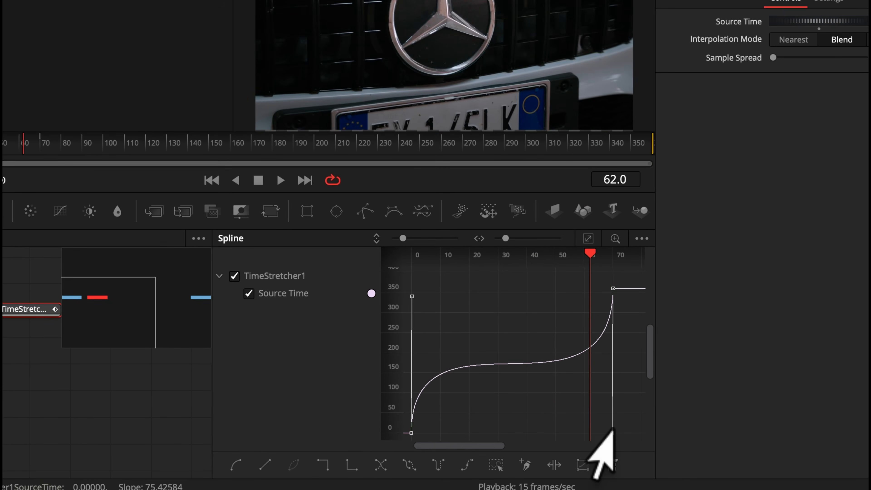
{"action": "left_click_drag", "start_coordinate": [126, 151], "coordinate": [61, 218]}
{"action": "key", "text": "space"}
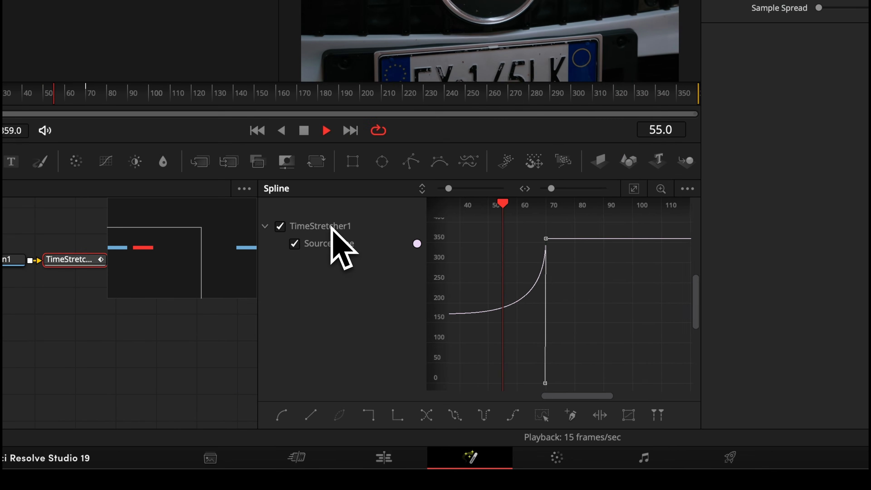
Mark three music beats over the second Fusion Clip 1 in Timeline 3 with markers, and check the frames at them.
{"action": "left_click", "coordinate": [411, 458]}
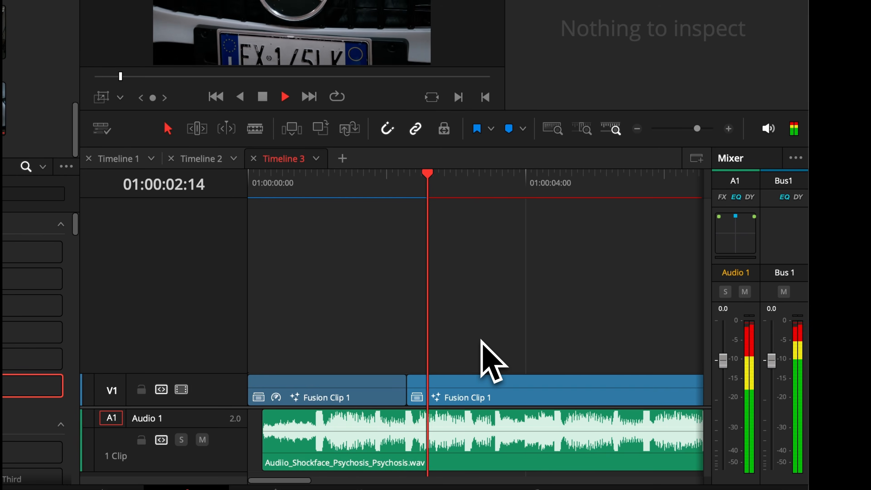
{"action": "key", "text": "m"}
{"action": "key", "text": "m"}
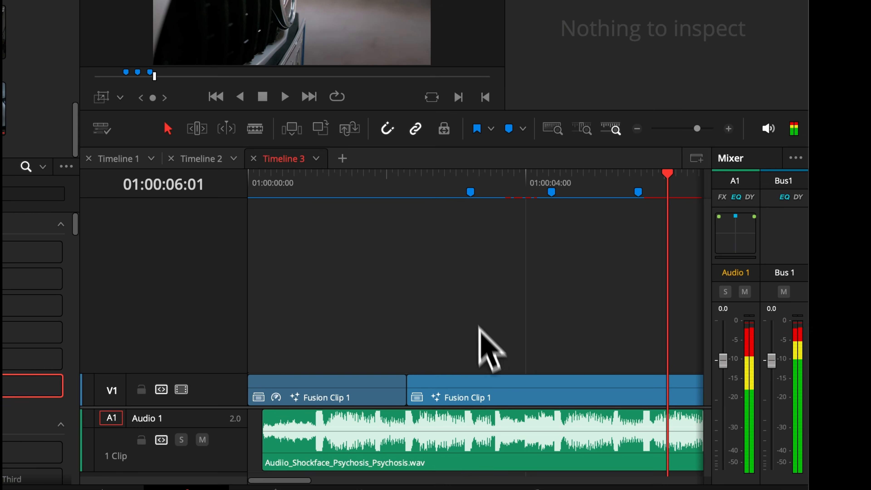
{"action": "left_click_drag", "start_coordinate": [466, 180], "coordinate": [465, 175]}
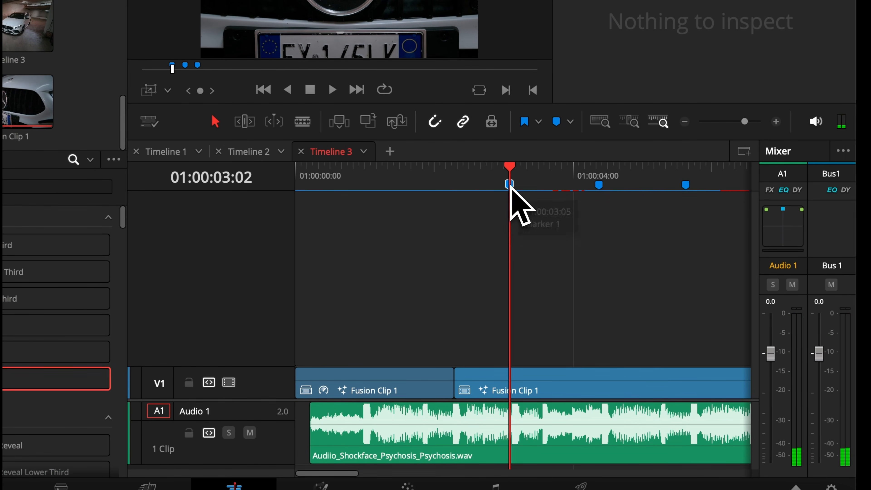
{"action": "mouse_move", "coordinate": [549, 175]}
{"action": "left_mouse_down"}
{"action": "mouse_move", "coordinate": [570, 175]}
{"action": "mouse_move", "coordinate": [541, 176]}
{"action": "left_mouse_up"}
Move the end Source Time keyframe to the marker at about frame 19 and steepen both handles into a fast-slow-fast curve.
{"action": "left_click", "coordinate": [323, 486]}
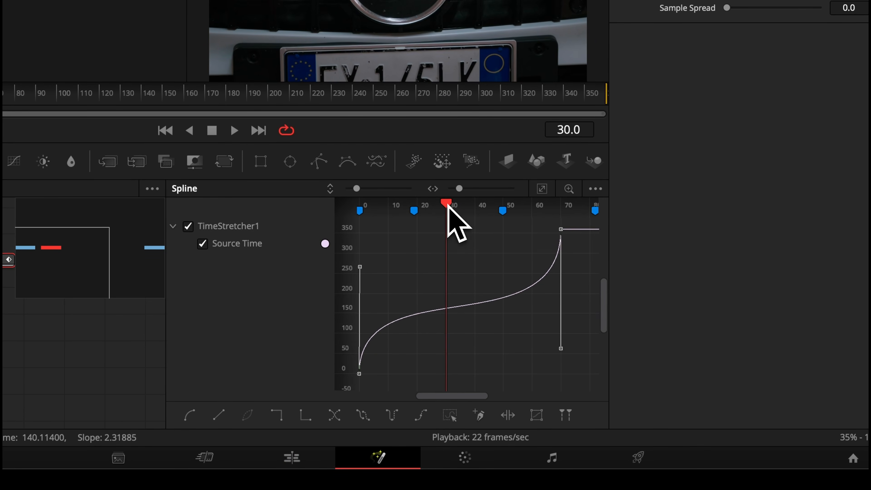
{"action": "left_click_drag", "start_coordinate": [448, 206], "coordinate": [425, 206]}
{"action": "left_click_drag", "start_coordinate": [561, 229], "coordinate": [418, 230]}
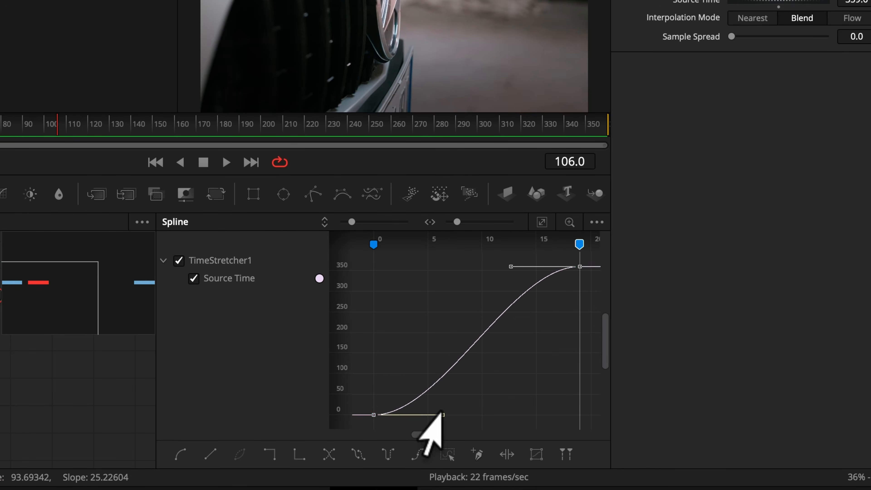
{"action": "left_click_drag", "start_coordinate": [511, 266], "coordinate": [545, 359]}
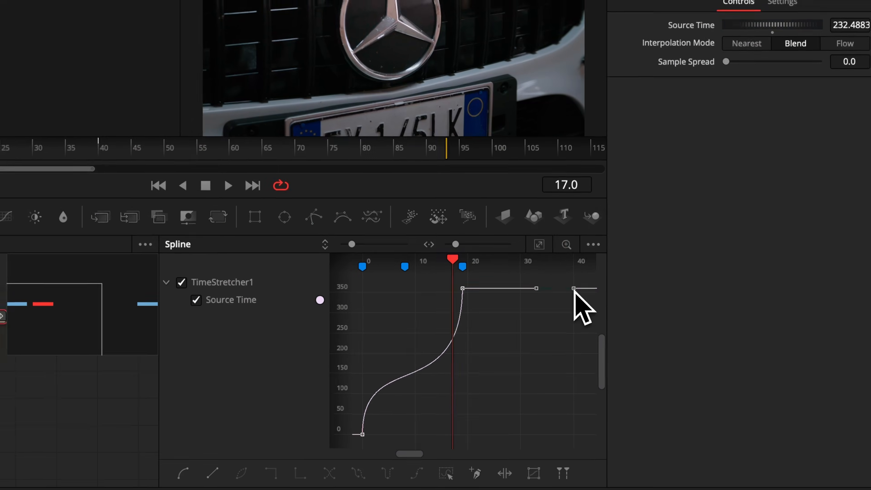
Return Source Time to about 0 at frame 40 and raise it to about 350 near frame 60, smooth the curve, and play it.
{"action": "left_click_drag", "start_coordinate": [583, 254], "coordinate": [573, 434]}
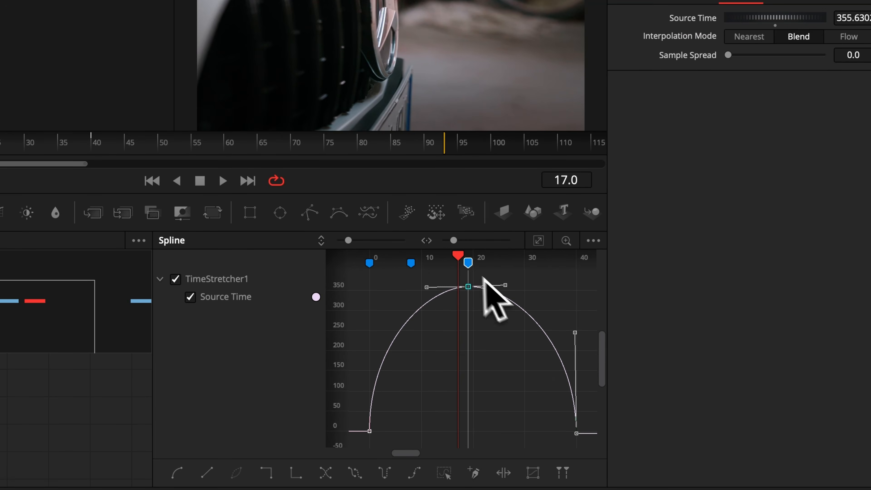
{"action": "left_click", "coordinate": [366, 262]}
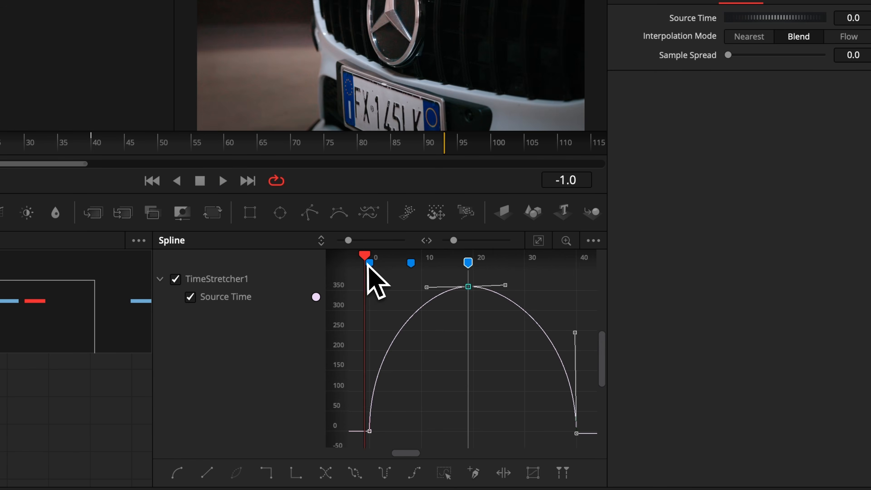
{"action": "key", "text": "space"}
{"action": "key", "text": "space"}
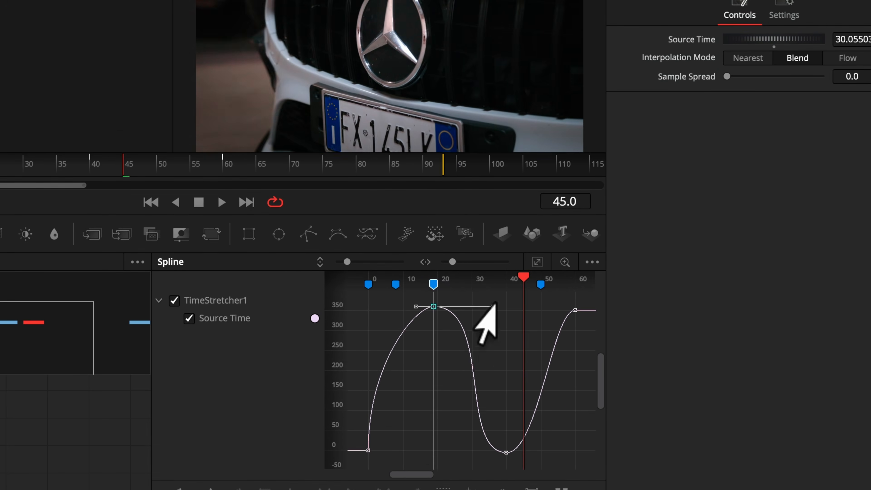
{"action": "key", "text": "space"}
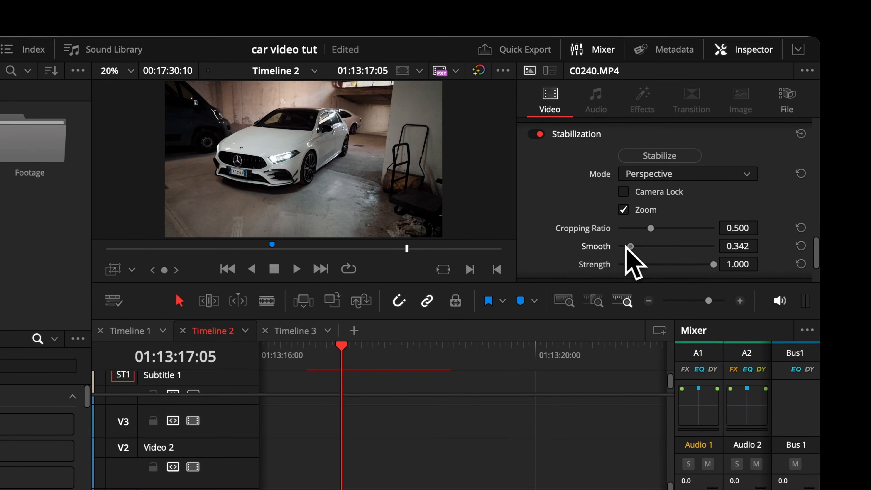
Set C0240.MP4's stabilization Smooth to 0.393 in Perspective mode and stabilize the clip.
{"action": "left_click_drag", "start_coordinate": [631, 247], "coordinate": [638, 246]}
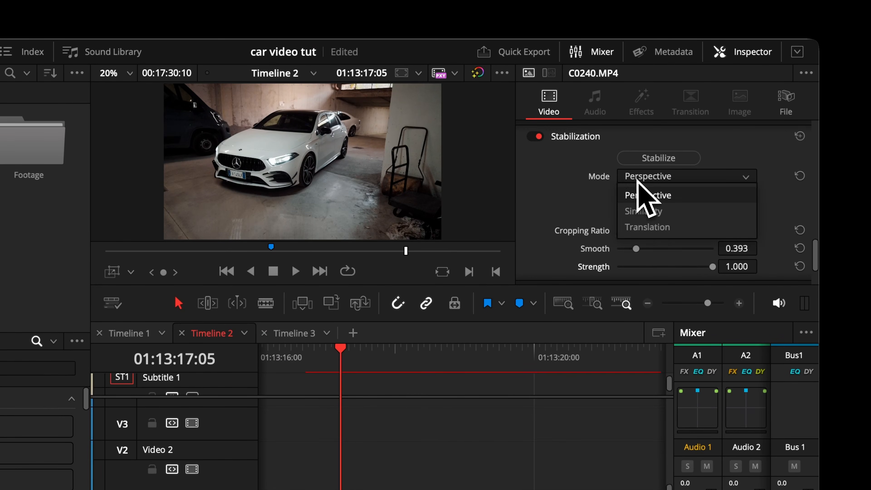
{"action": "left_click", "coordinate": [659, 158]}
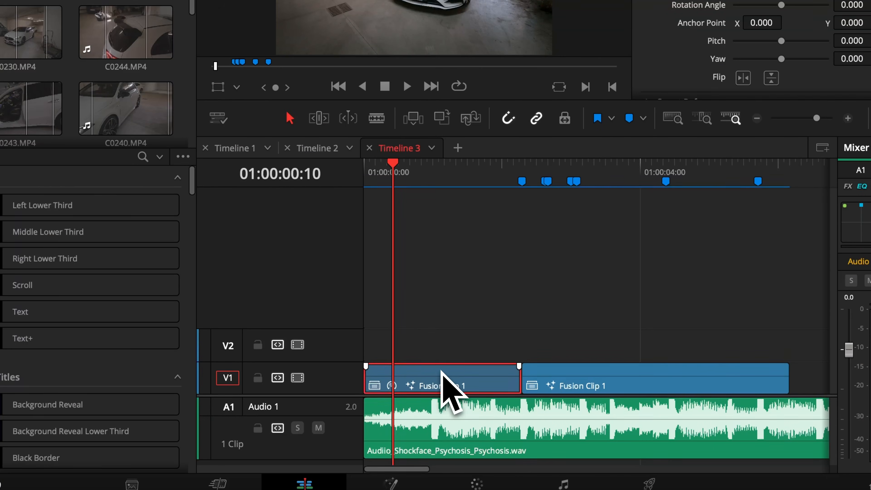
Duplicate the first Fusion Clip 1 onto track V2 and convert the copy into a new Fusion clip.
{"action": "left_click_drag", "start_coordinate": [441, 377], "coordinate": [443, 356]}
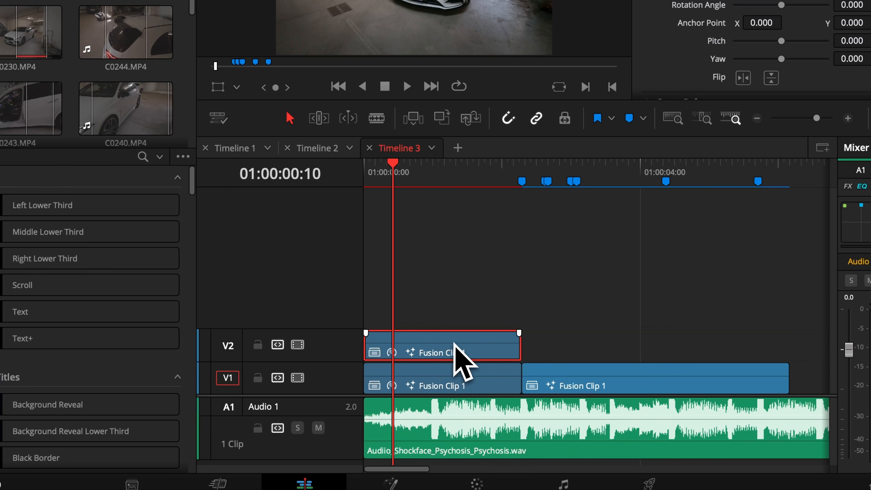
{"action": "right_click", "coordinate": [454, 342]}
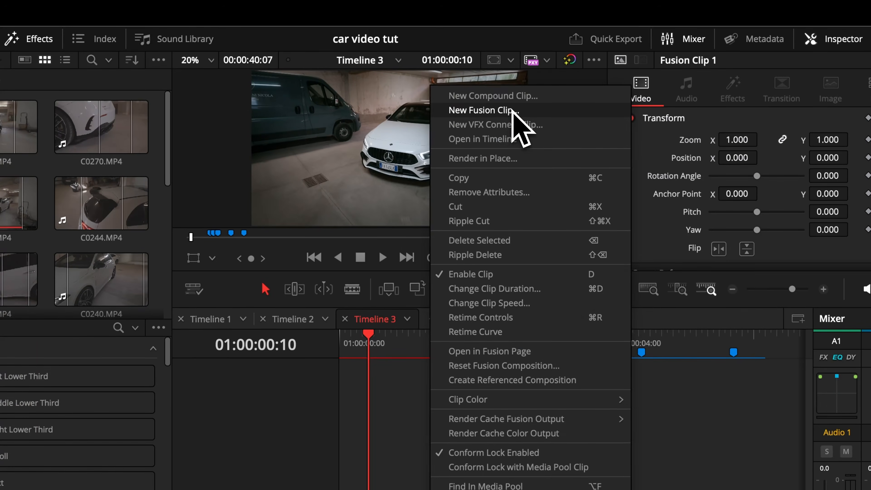
{"action": "left_click", "coordinate": [512, 110]}
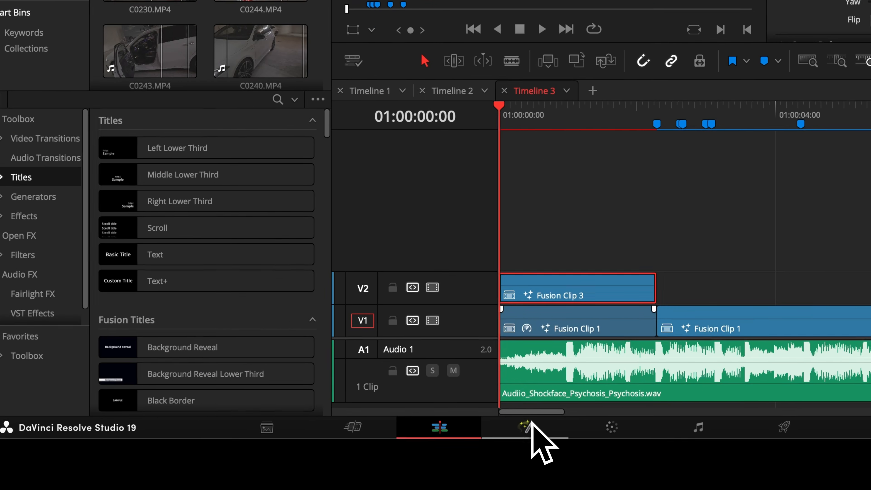
Add a Magic Mask node after MediaIn1 in the V2 clip's Fusion composition.
{"action": "left_click", "coordinate": [531, 429]}
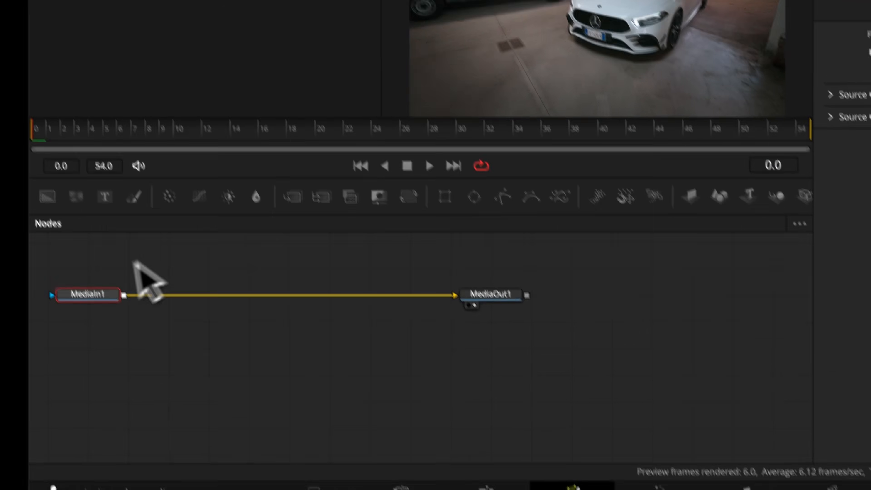
{"action": "key", "text": "shift+space"}
{"action": "type", "text": "mag"}
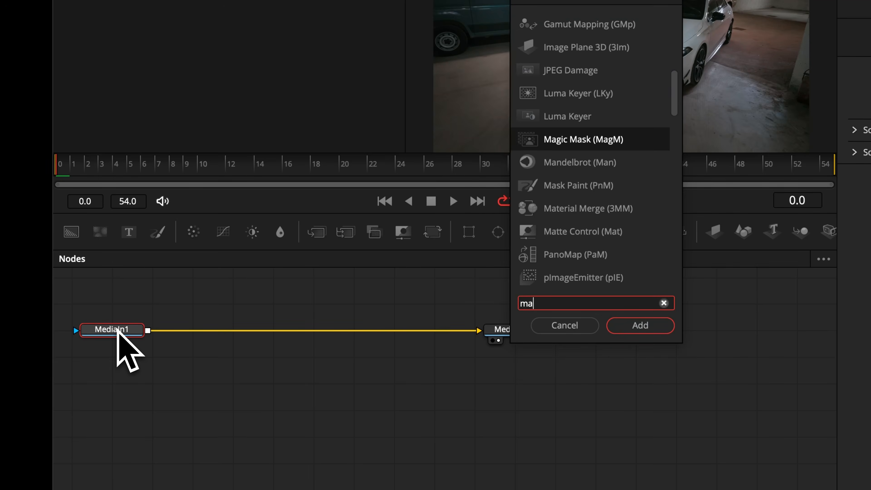
{"action": "type", "text": "i"}
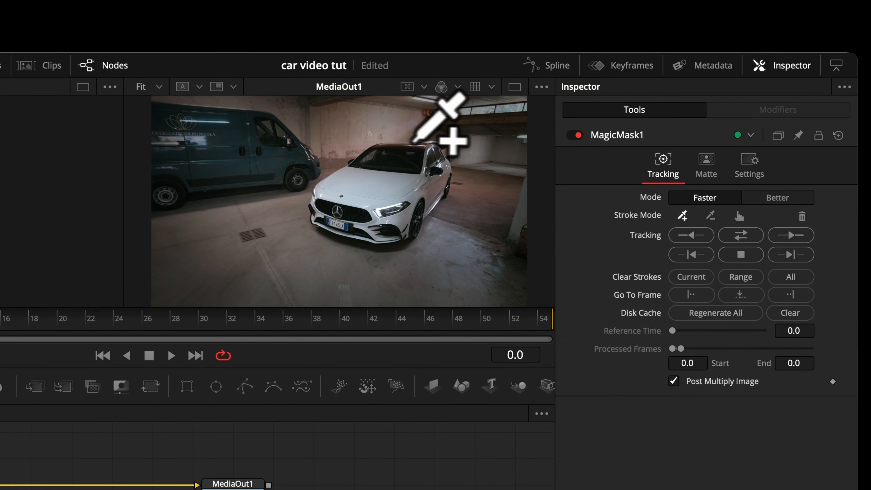
Isolate the car with an add stroke and subtract strokes around it, set the mask mode to Better, and track in both directions.
{"action": "left_click_drag", "start_coordinate": [435, 151], "coordinate": [314, 208]}
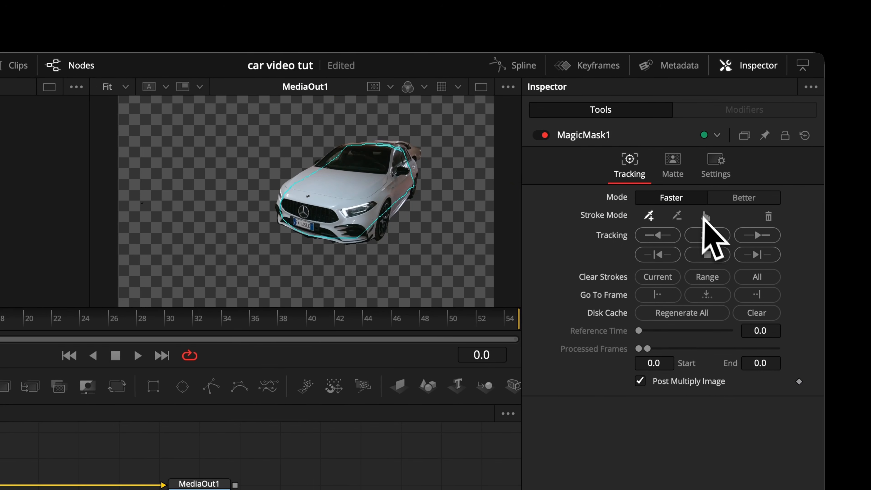
{"action": "left_click", "coordinate": [793, 215]}
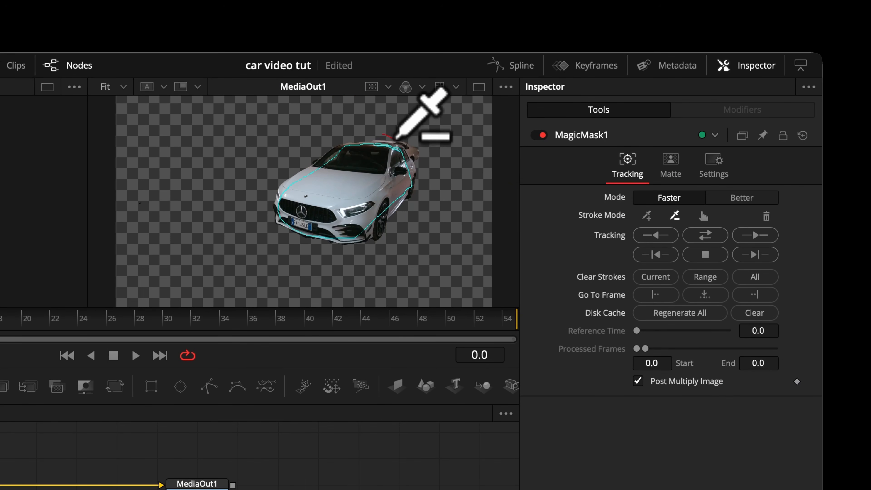
{"action": "mouse_move", "coordinate": [435, 175]}
{"action": "left_mouse_down"}
{"action": "mouse_move", "coordinate": [215, 206]}
{"action": "mouse_move", "coordinate": [351, 119]}
{"action": "left_mouse_up"}
{"action": "left_click", "coordinate": [729, 199]}
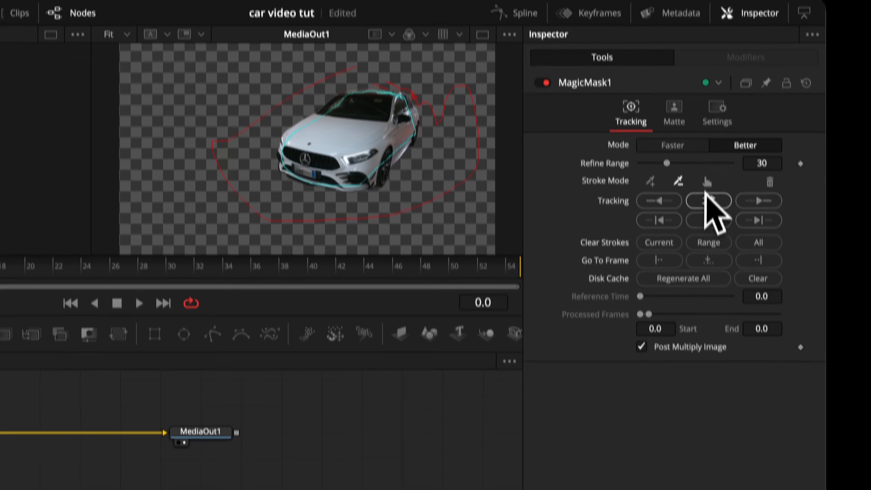
{"action": "left_click", "coordinate": [704, 235]}
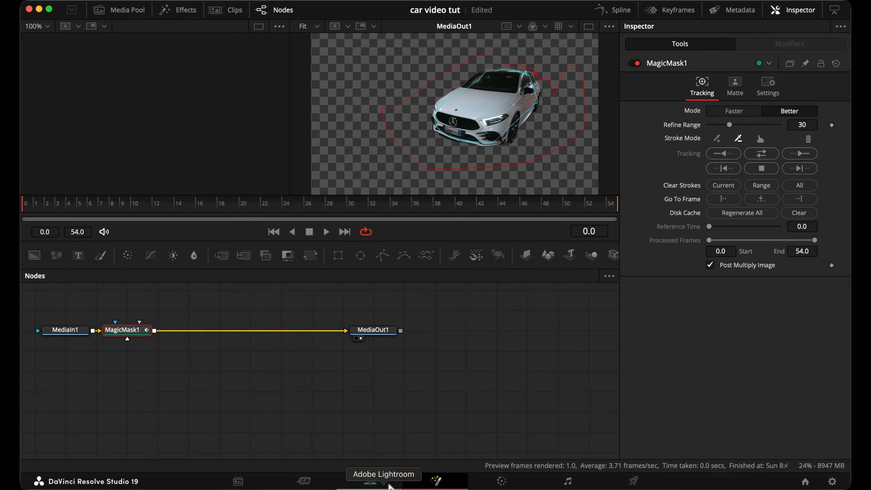
On the Edit page, keyframe the V2 clip's Position at 01:00:00:23 and set its Position Y to 1313 at 01:00:00:07.
{"action": "left_click", "coordinate": [376, 485]}
{"action": "left_click_drag", "start_coordinate": [425, 232], "coordinate": [462, 247]}
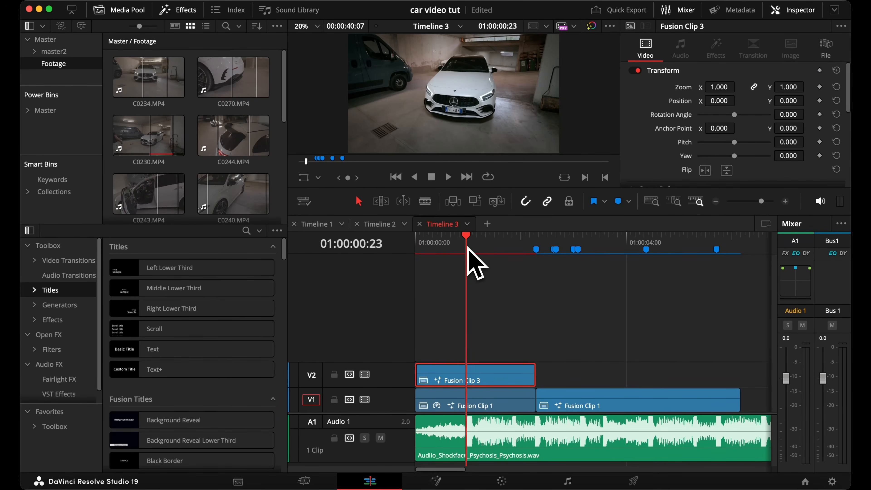
{"action": "left_click", "coordinate": [820, 100]}
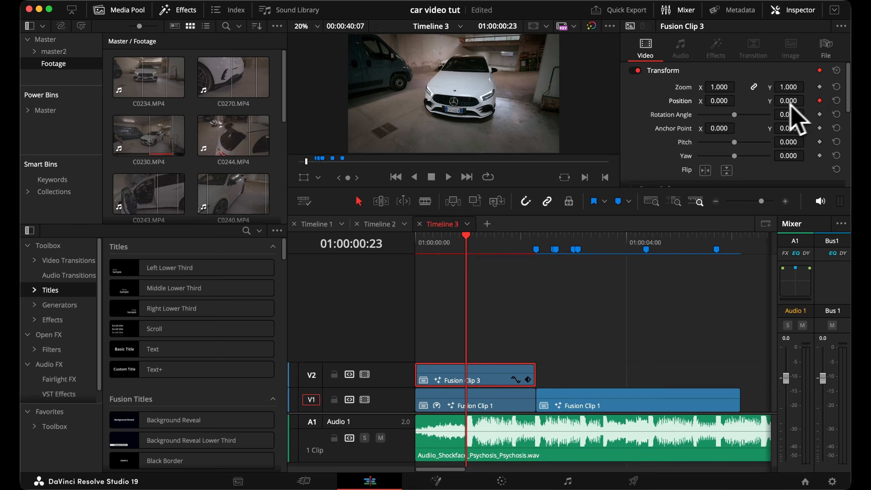
{"action": "left_click_drag", "start_coordinate": [470, 246], "coordinate": [431, 246]}
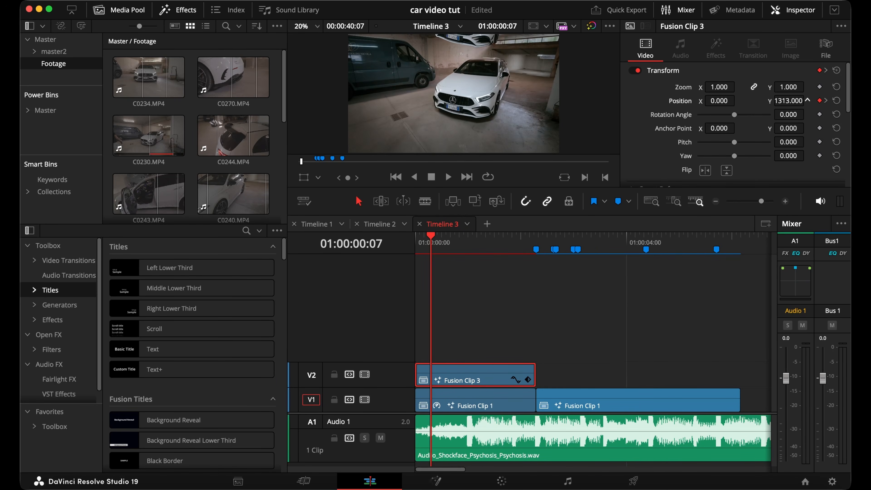
{"action": "key", "text": "space"}
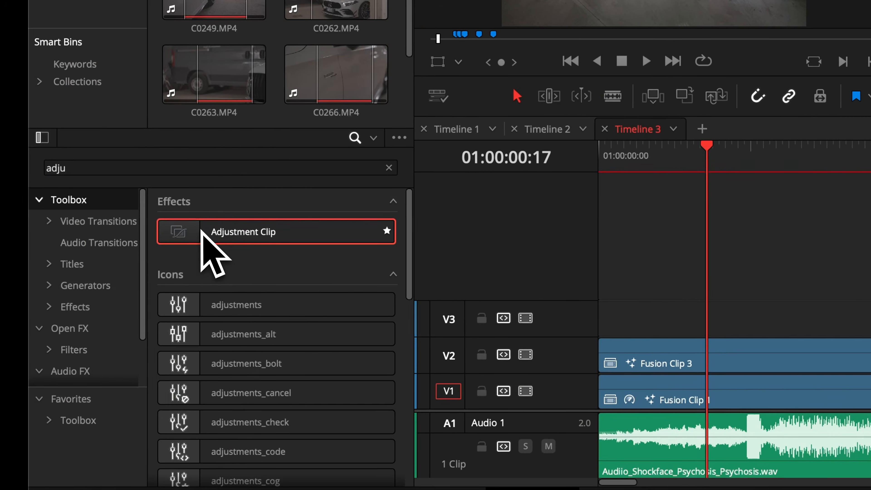
Place an Adjustment Clip at the start of track V3 and trim it to end with the masked car clip on V2.
{"action": "left_click_drag", "start_coordinate": [206, 243], "coordinate": [597, 321]}
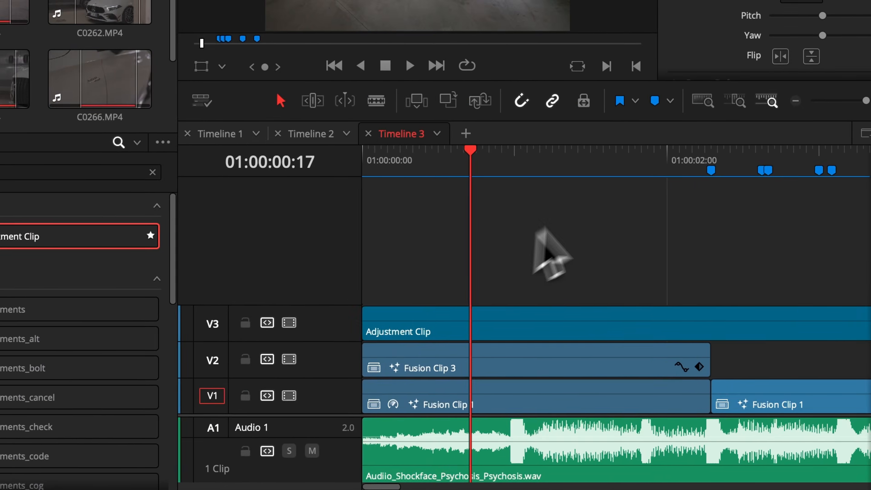
{"action": "left_click_drag", "start_coordinate": [674, 166], "coordinate": [711, 167]}
{"action": "left_click", "coordinate": [759, 320]}
{"action": "key", "text": "super+b"}
{"action": "left_click", "coordinate": [767, 322]}
{"action": "key", "text": "BackSpace"}
{"action": "left_click_drag", "start_coordinate": [598, 161], "coordinate": [339, 234]}
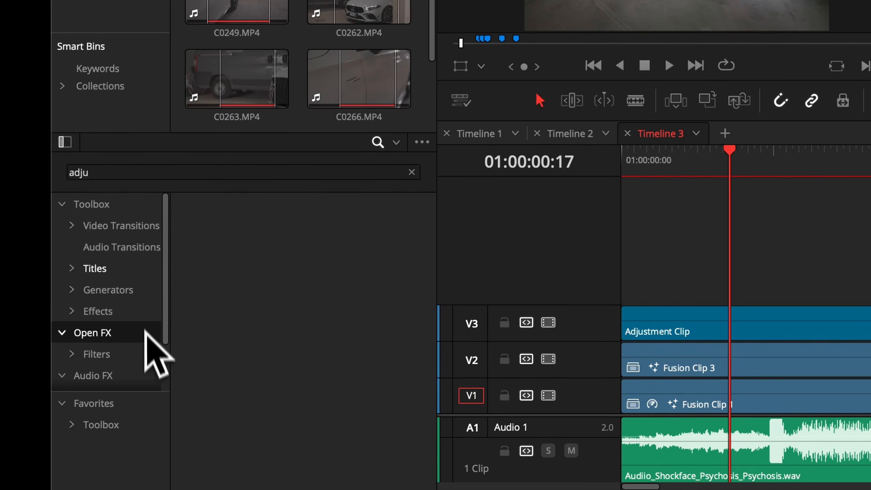
Find the Camera Shake effect and apply it to the adjustment clip on V3.
{"action": "double_click", "coordinate": [107, 174]}
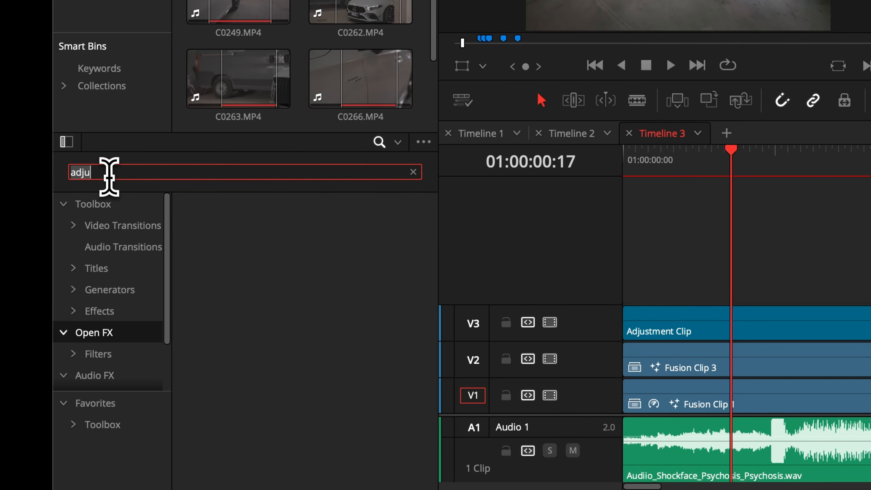
{"action": "type", "text": "camer"}
{"action": "left_click_drag", "start_coordinate": [227, 237], "coordinate": [706, 317]}
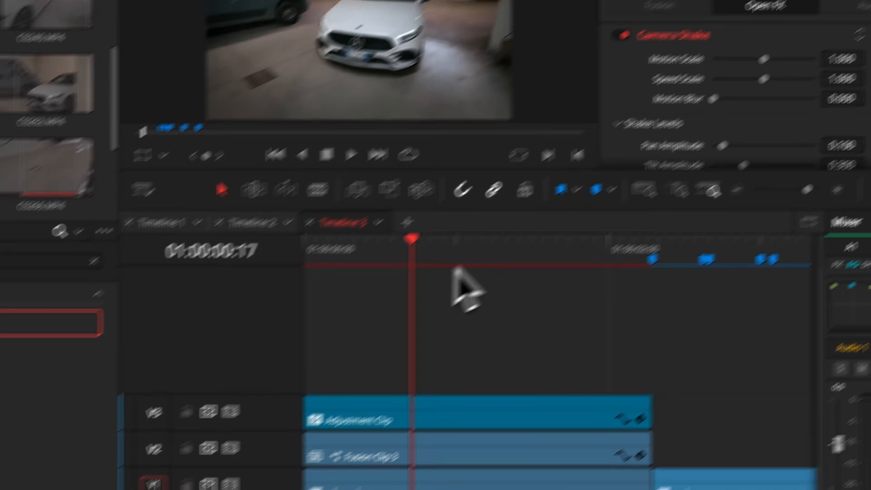
Keyframe Camera Shake's Motion Scale and Speed Scale at 1.000 and PTR Speed at 0.500 at 01:00:00:23.
{"action": "left_click", "coordinate": [458, 271]}
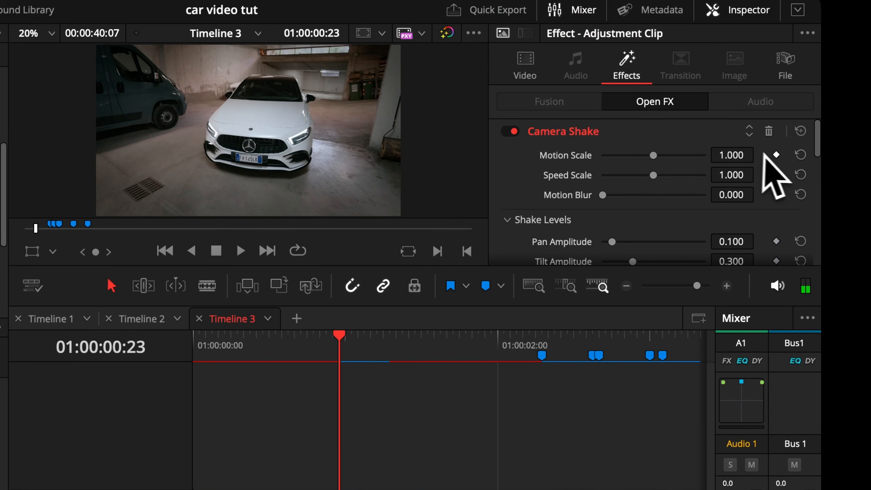
{"action": "left_click", "coordinate": [775, 159]}
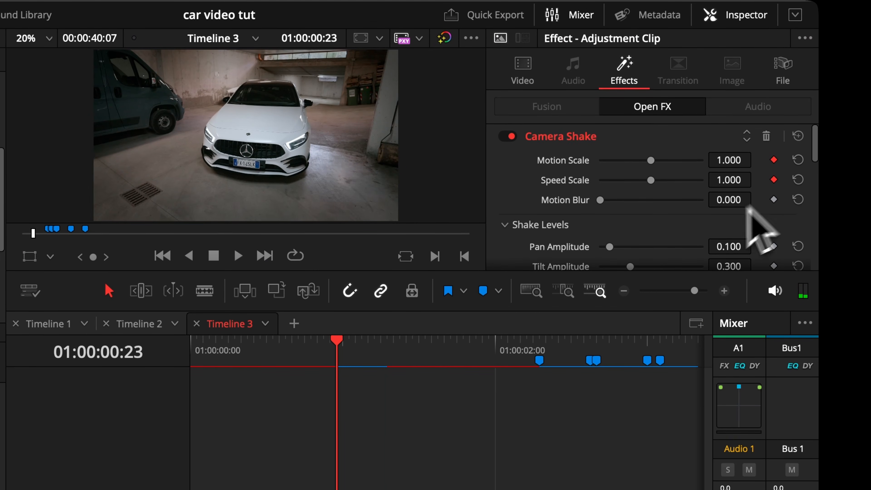
{"action": "scroll", "coordinate": [529, 234], "scroll_direction": "down", "scroll_amount": 5}
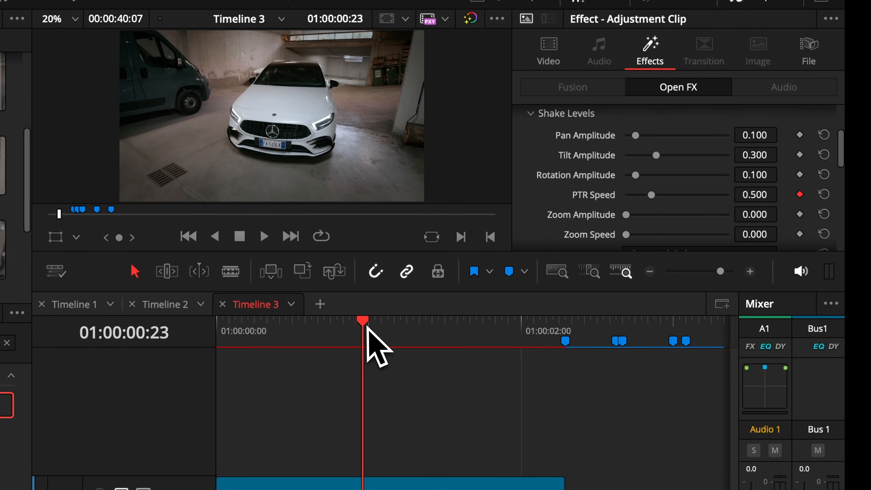
At 01:00:00:20, lower PTR Speed to its minimum, set Speed Scale and Motion Scale to 0.000, and play back the shake.
{"action": "left_click_drag", "start_coordinate": [336, 347], "coordinate": [318, 343]}
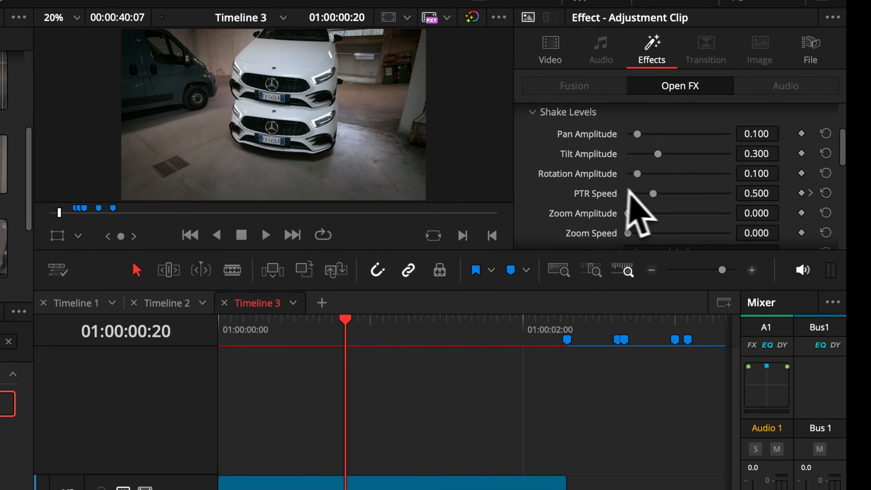
{"action": "left_click_drag", "start_coordinate": [653, 194], "coordinate": [603, 195]}
{"action": "scroll", "coordinate": [603, 195], "scroll_direction": "up", "scroll_amount": 5}
{"action": "left_click_drag", "start_coordinate": [678, 159], "coordinate": [559, 159]}
{"action": "left_click_drag", "start_coordinate": [679, 140], "coordinate": [628, 140]}
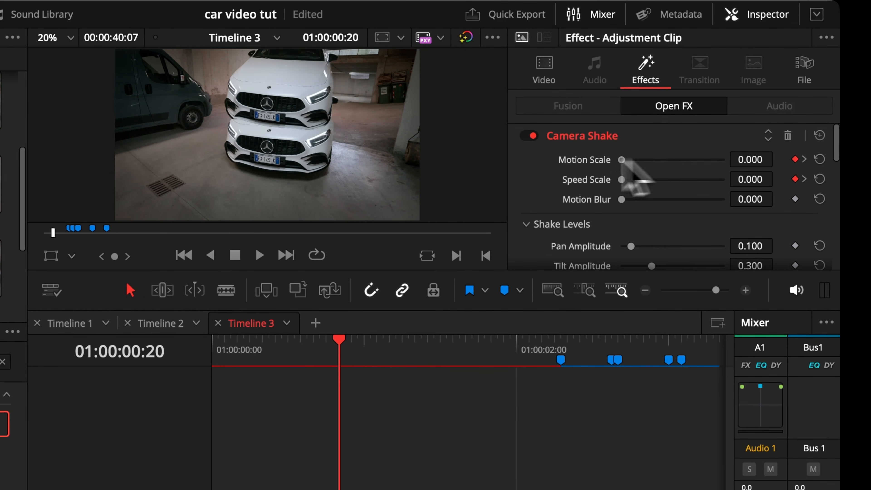
{"action": "key", "text": "space"}
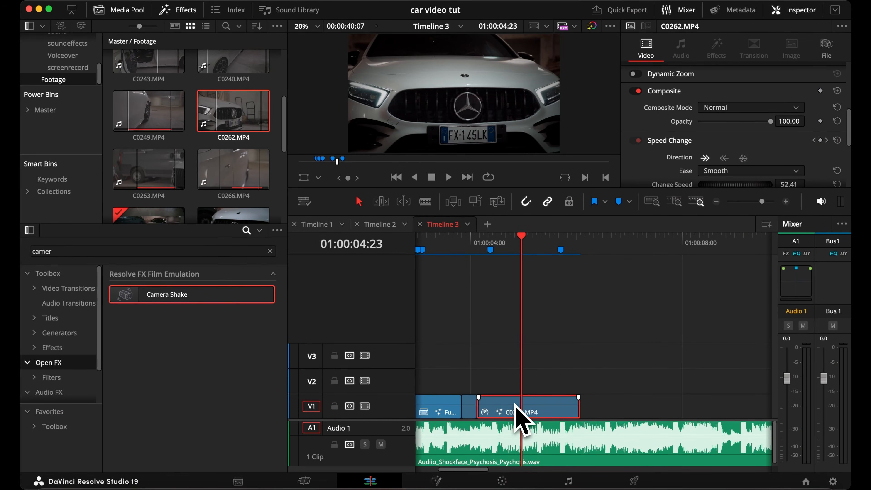
Duplicate C0262.MP4 onto track V2, convert the copy into a new Fusion clip, and open it on the Fusion page.
{"action": "left_click_drag", "start_coordinate": [515, 404], "coordinate": [514, 391]}
{"action": "right_click", "coordinate": [516, 391]}
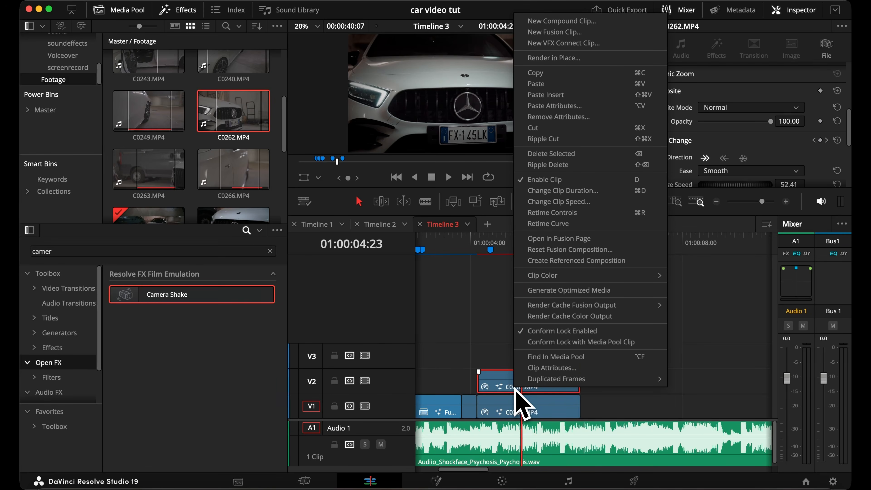
{"action": "left_click", "coordinate": [589, 33]}
{"action": "left_click", "coordinate": [437, 481]}
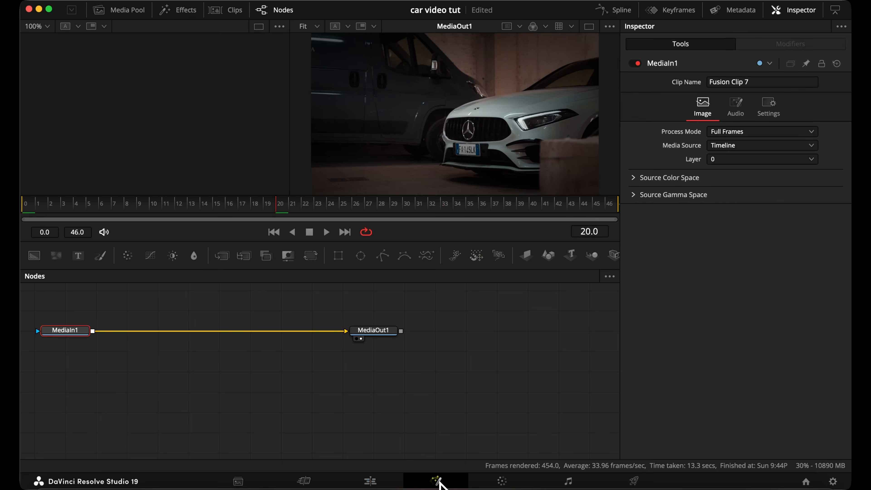
Add a Polygon mask to MediaIn1 at frame 26 and invert it to keep the image visible.
{"action": "left_click_drag", "start_coordinate": [312, 212], "coordinate": [369, 213]}
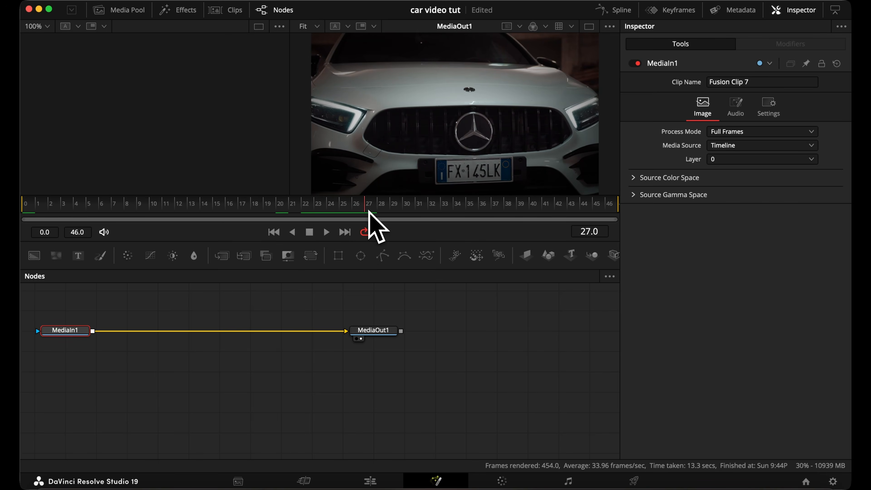
{"action": "key", "text": "shift+space"}
{"action": "type", "text": "poly"}
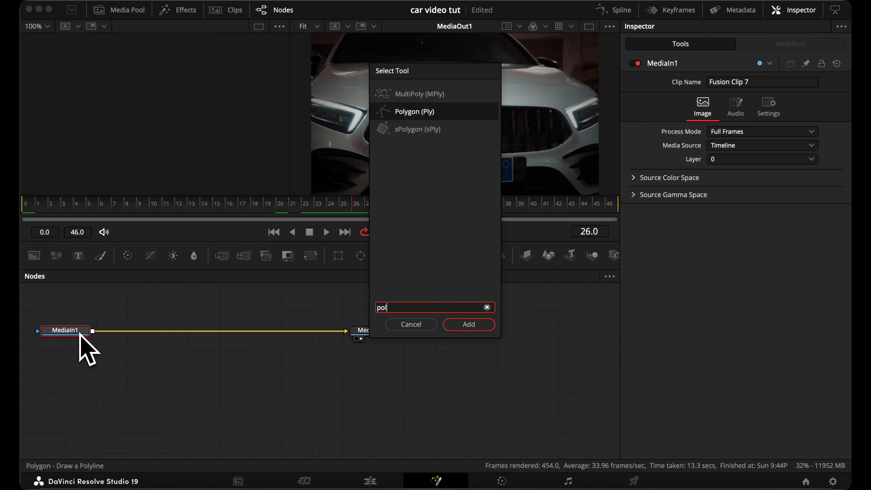
{"action": "key", "text": "Return"}
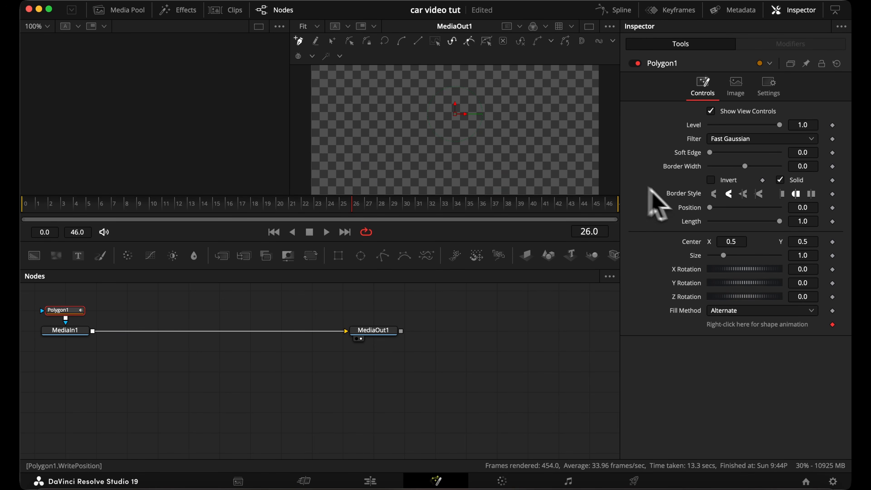
{"action": "left_click", "coordinate": [711, 180]}
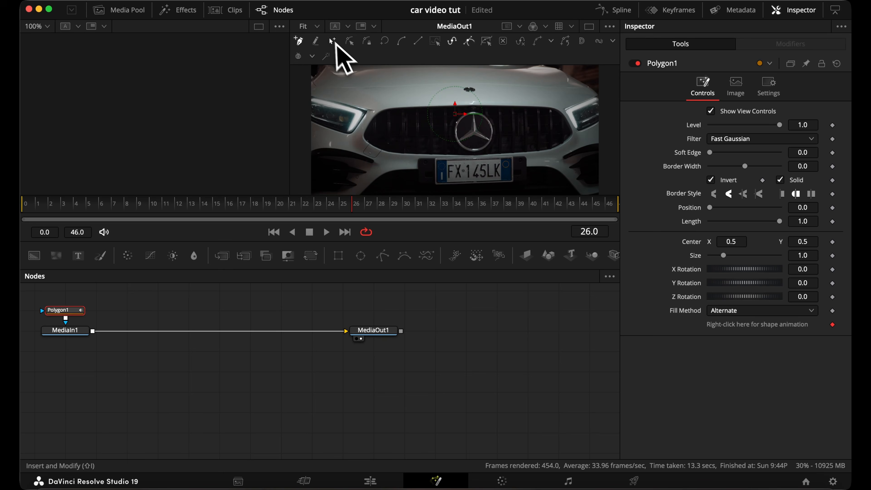
Draw a closed circular polygon around the Mercedes emblem on the grille and turn off the mask's Invert option.
{"action": "left_click", "coordinate": [318, 27]}
{"action": "left_click", "coordinate": [318, 65]}
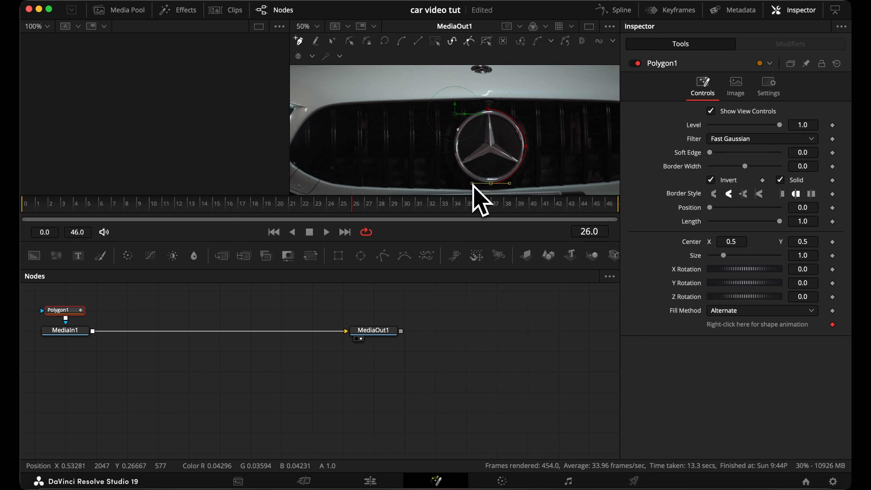
{"action": "left_click", "coordinate": [488, 112]}
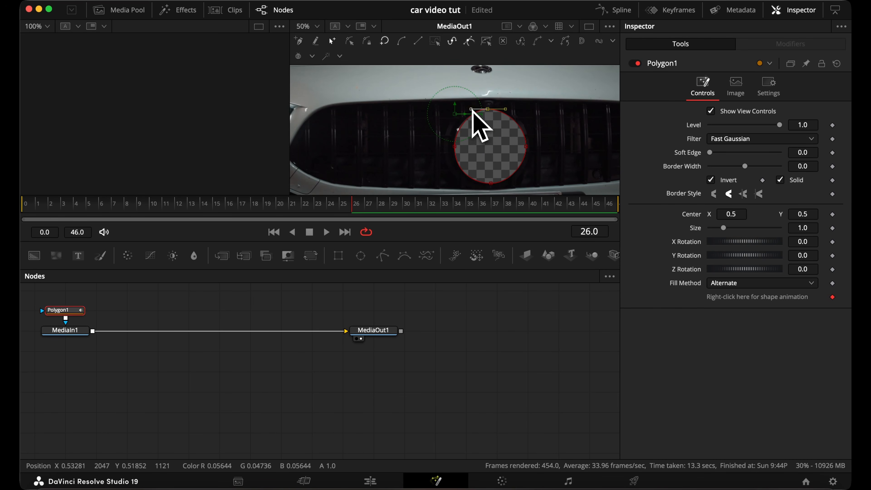
{"action": "left_click", "coordinate": [711, 181]}
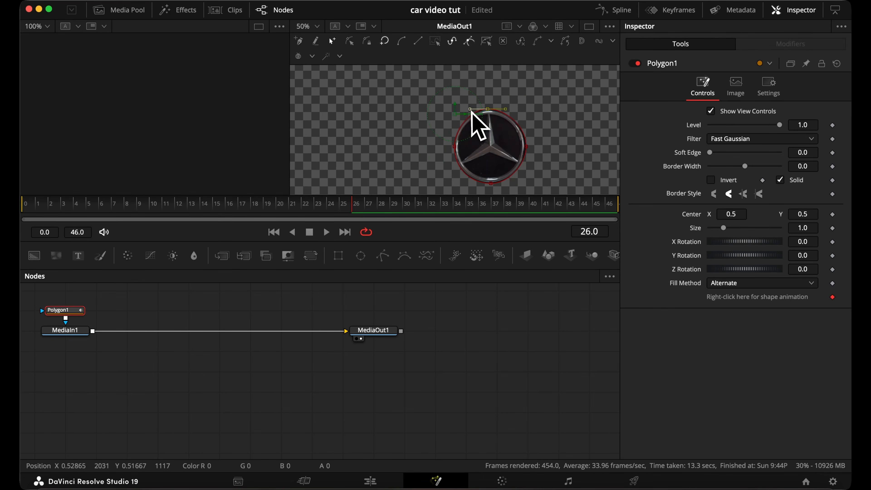
Reshape the polygon on frames throughout the clip so its animated outline follows the Mercedes emblem.
{"action": "left_click_drag", "start_coordinate": [528, 213], "coordinate": [617, 214]}
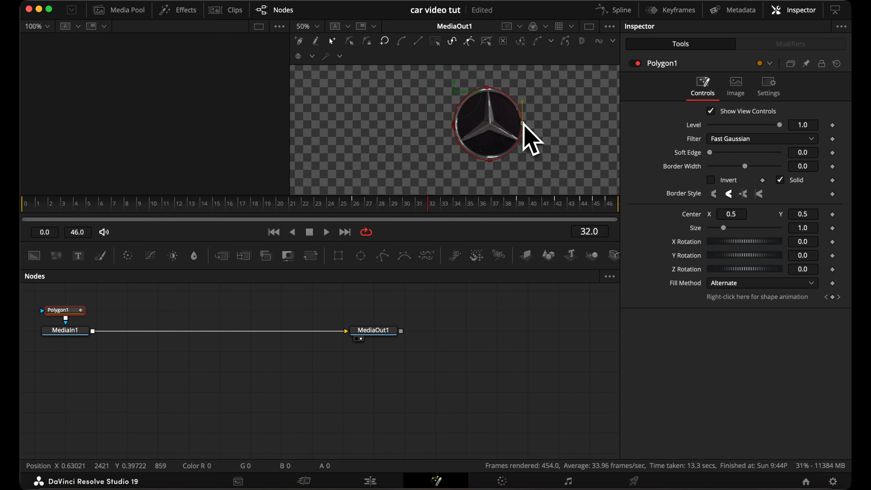
{"action": "scroll", "coordinate": [470, 113], "scroll_direction": "up", "scroll_amount": 1}
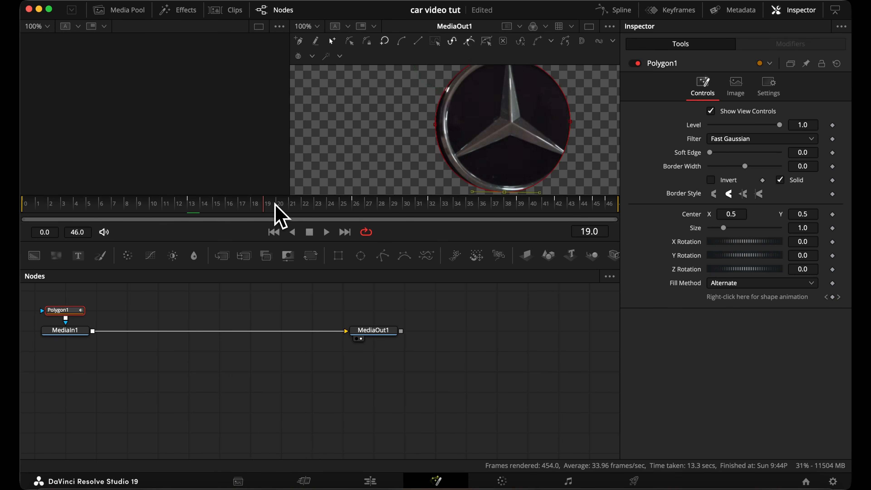
{"action": "key", "text": "Right"}
{"action": "key", "text": "Right"}
{"action": "key", "text": "Right"}
{"action": "key", "text": "Right"}
{"action": "left_click_drag", "start_coordinate": [543, 126], "coordinate": [545, 127]}
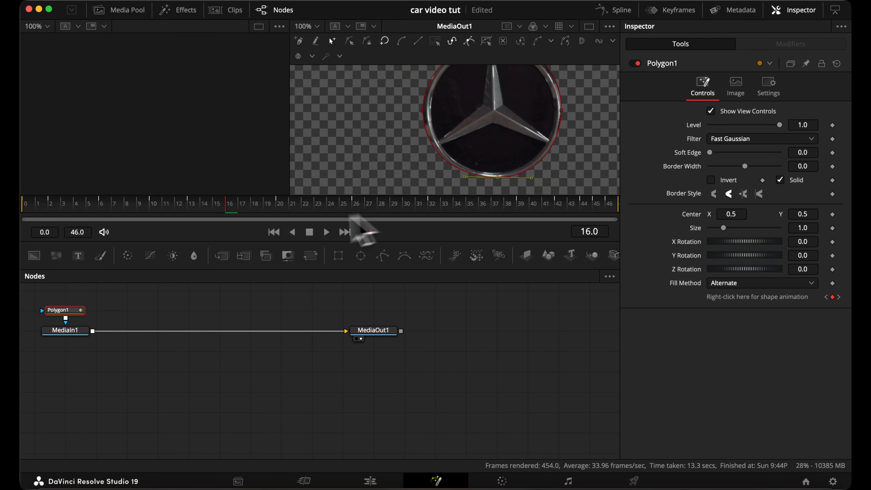
{"action": "left_click", "coordinate": [545, 208]}
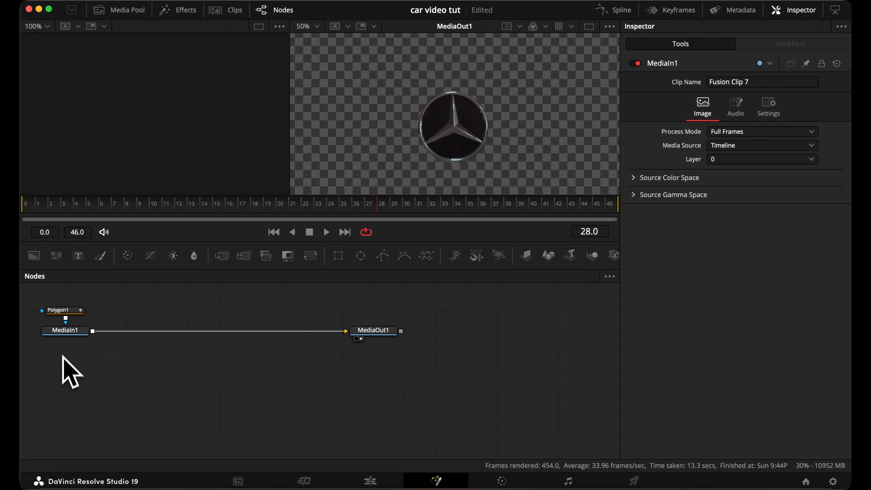
Add a Transform node between MediaIn1 and MediaOut1.
{"action": "left_click", "coordinate": [71, 334]}
{"action": "key", "text": "shift+space"}
{"action": "type", "text": "trans"}
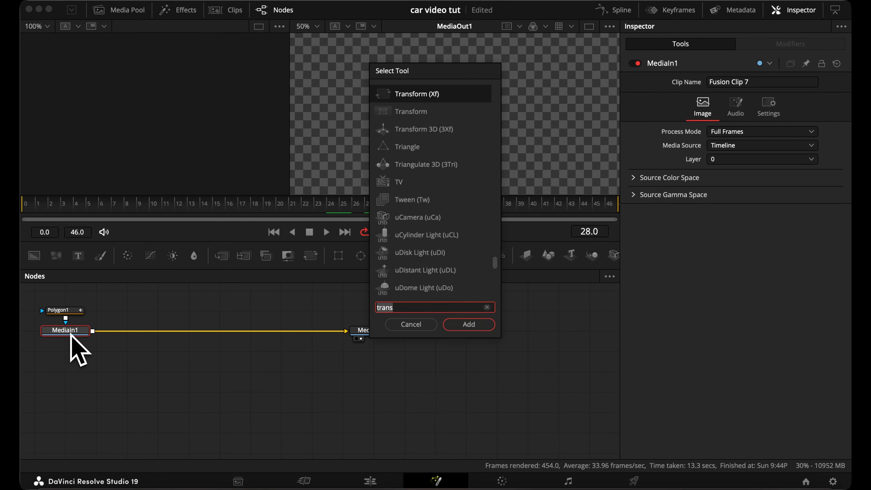
{"action": "key", "text": "Return"}
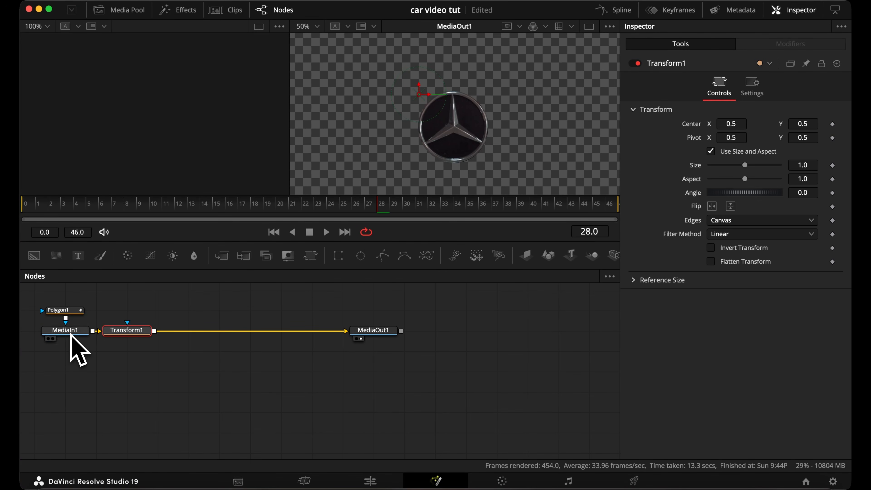
{"action": "left_click_drag", "start_coordinate": [131, 331], "coordinate": [136, 330]}
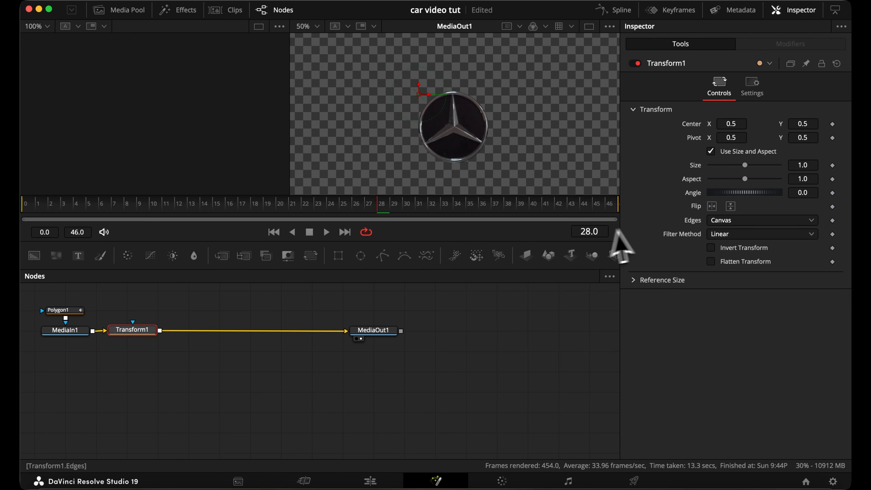
Centre Transform1's pivot on the emblem at X 0.567, Y 0.396 and keyframe it at frame 28.
{"action": "left_click_drag", "start_coordinate": [801, 192], "coordinate": [820, 192]}
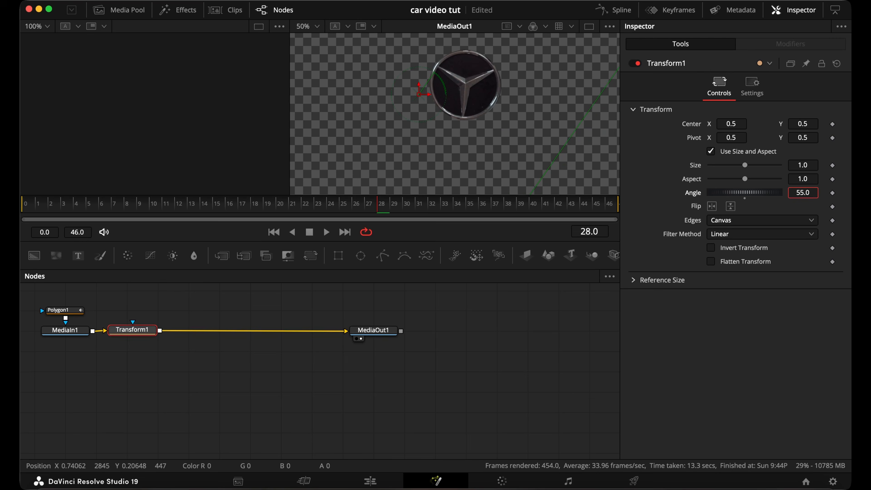
{"action": "key", "text": "super+z"}
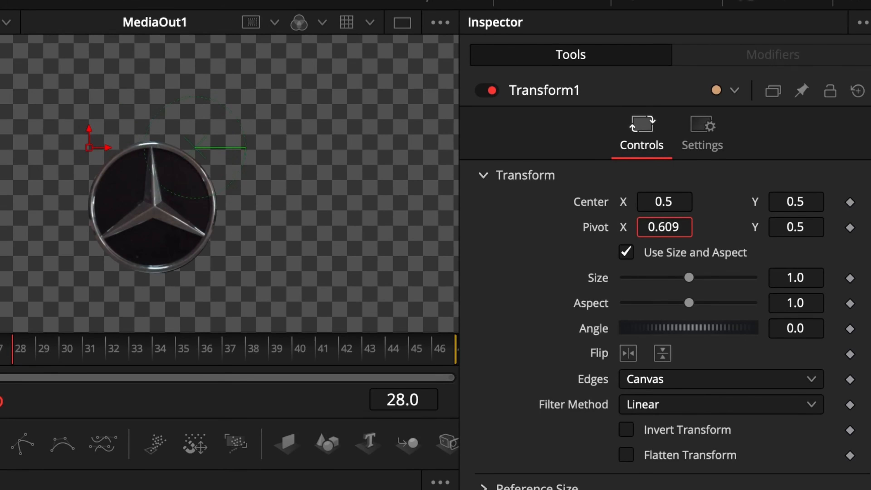
{"action": "left_click_drag", "start_coordinate": [787, 226], "coordinate": [775, 227]}
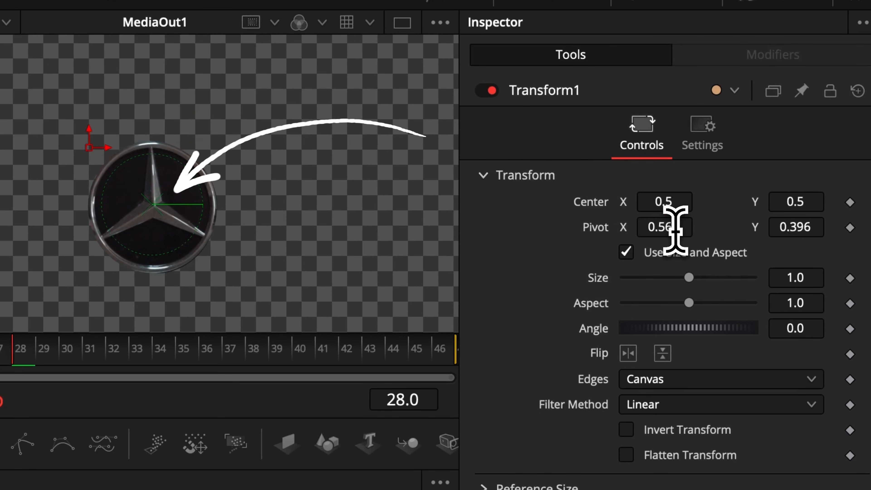
{"action": "left_click", "coordinate": [850, 227]}
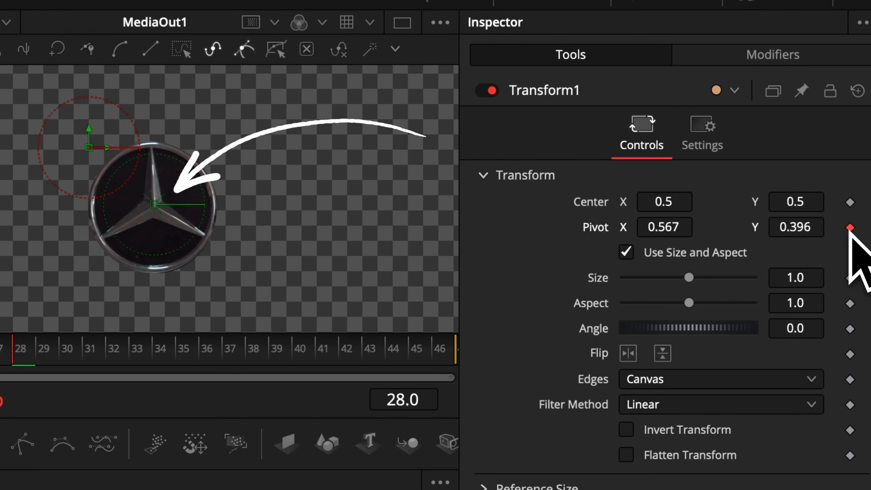
Adjust Transform1's pivot at frames 46, 38 and earlier frames of the clip so it follows the emblem's centre.
{"action": "left_click_drag", "start_coordinate": [130, 359], "coordinate": [433, 360]}
{"action": "left_click_drag", "start_coordinate": [682, 226], "coordinate": [691, 227]}
{"action": "left_click_drag", "start_coordinate": [802, 226], "coordinate": [804, 227]}
{"action": "left_click", "coordinate": [262, 357]}
{"action": "left_click_drag", "start_coordinate": [673, 228], "coordinate": [666, 227]}
{"action": "left_click_drag", "start_coordinate": [796, 228], "coordinate": [792, 229]}
{"action": "left_click", "coordinate": [108, 357]}
{"action": "left_click_drag", "start_coordinate": [106, 356], "coordinate": [0, 356]}
{"action": "left_click_drag", "start_coordinate": [669, 227], "coordinate": [657, 227]}
{"action": "left_click_drag", "start_coordinate": [806, 228], "coordinate": [809, 228]}
{"action": "left_click", "coordinate": [1, 356]}
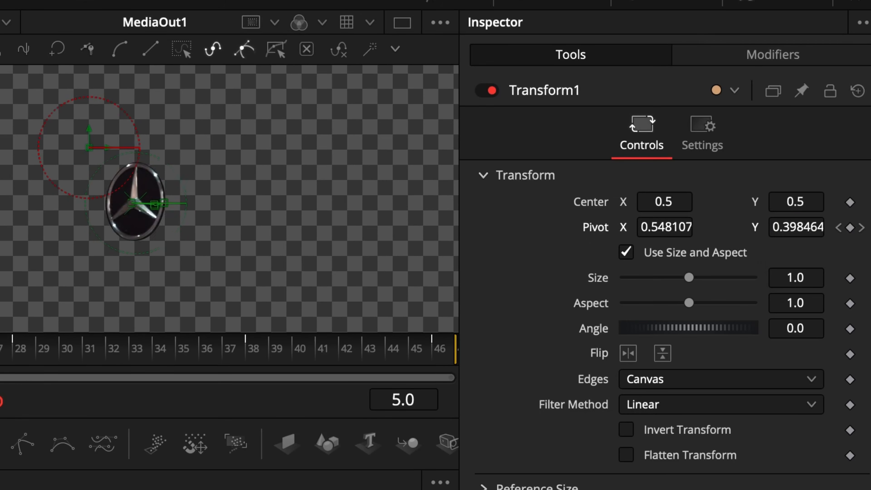
Move Transform1's pivot onto the emblem's centre at the first frame of the clip.
{"action": "left_click", "coordinate": [1, 356]}
{"action": "left_click_drag", "start_coordinate": [664, 227], "coordinate": [674, 227]}
{"action": "left_click_drag", "start_coordinate": [792, 231], "coordinate": [787, 230]}
Animate Transform1's angle from 0 at frame 24 to 360 at frame 32 and play back the rotation.
{"action": "left_click_drag", "start_coordinate": [18, 360], "coordinate": [0, 371]}
{"action": "mouse_move", "coordinate": [785, 330]}
{"action": "left_mouse_down"}
{"action": "mouse_move", "coordinate": [755, 330]}
{"action": "mouse_move", "coordinate": [797, 329]}
{"action": "left_mouse_up"}
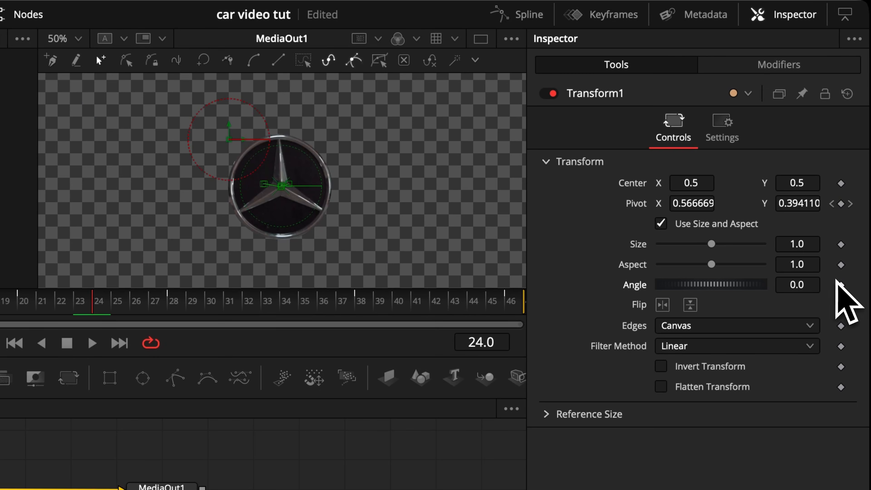
{"action": "left_click", "coordinate": [851, 329]}
{"action": "left_click_drag", "start_coordinate": [103, 302], "coordinate": [254, 309]}
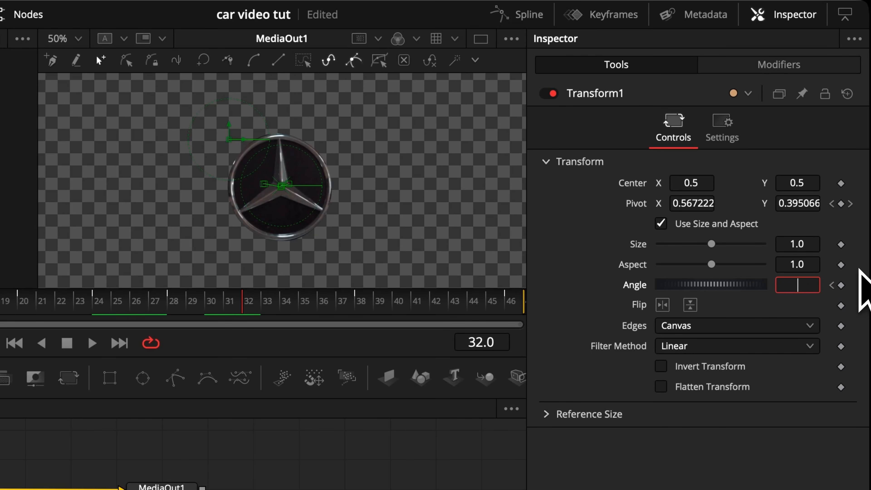
{"action": "type", "text": "0"}
{"action": "key", "text": "Tab"}
{"action": "key", "text": "space"}
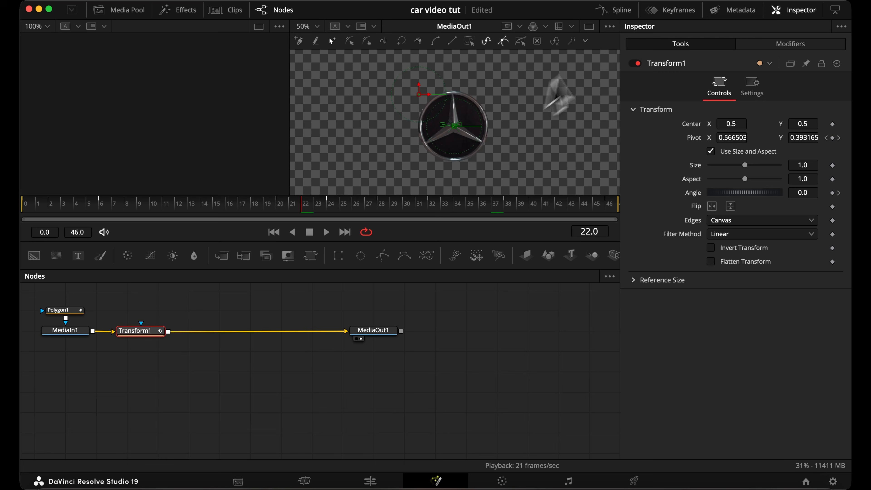
Display Transform1's pivot and angle curves in the Spline editor, fit them to view and select all their keyframes.
{"action": "left_click", "coordinate": [525, 15]}
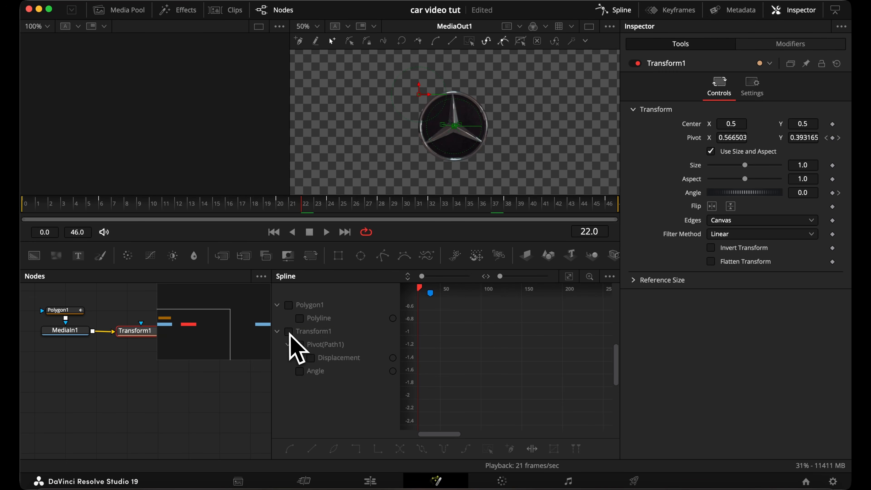
{"action": "left_click", "coordinate": [570, 277]}
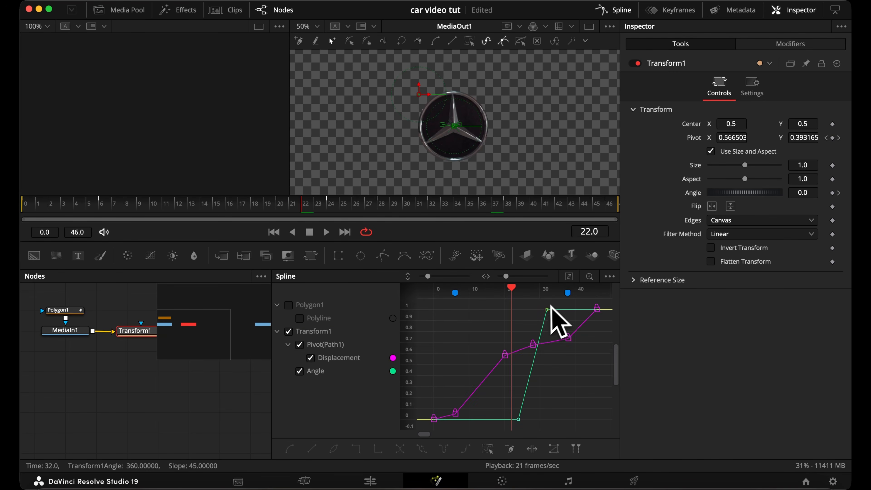
{"action": "key", "text": "super+a"}
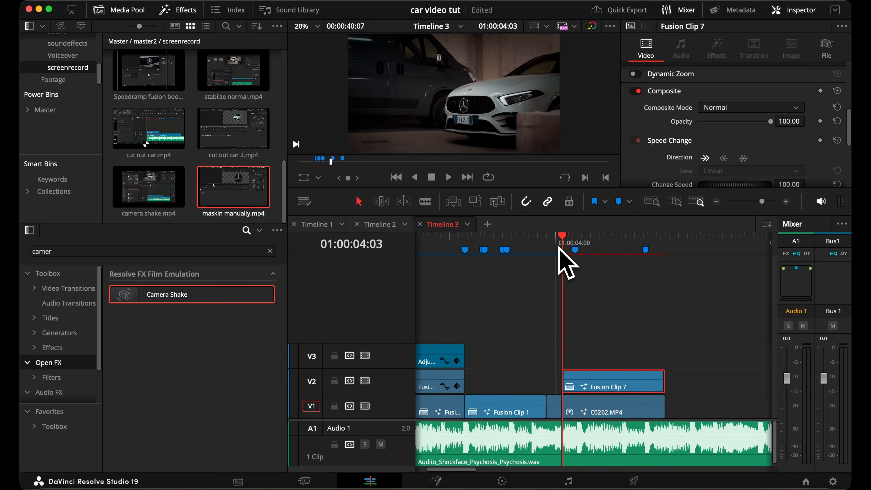
Preview the rotating emblem in the timeline, add an Optical Flow node after Transform1 in Fusion and look for a motion blur node.
{"action": "key", "text": "space"}
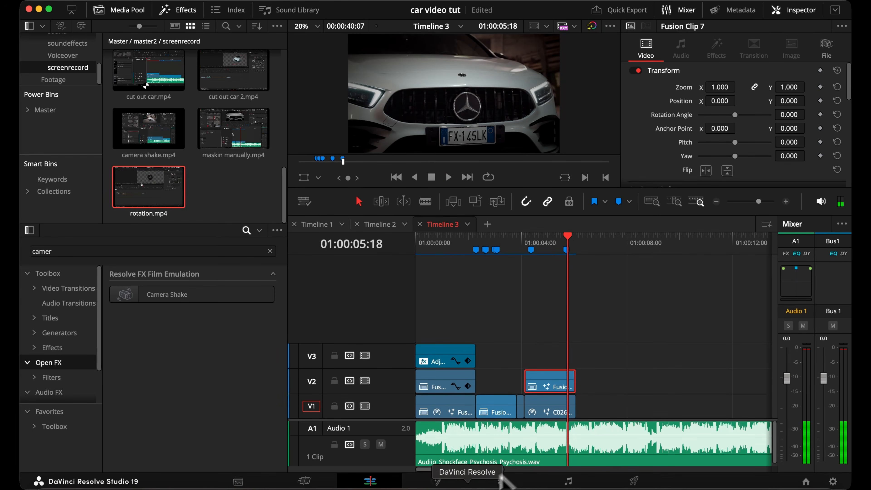
{"action": "left_click", "coordinate": [443, 482]}
{"action": "key", "text": "shift+space"}
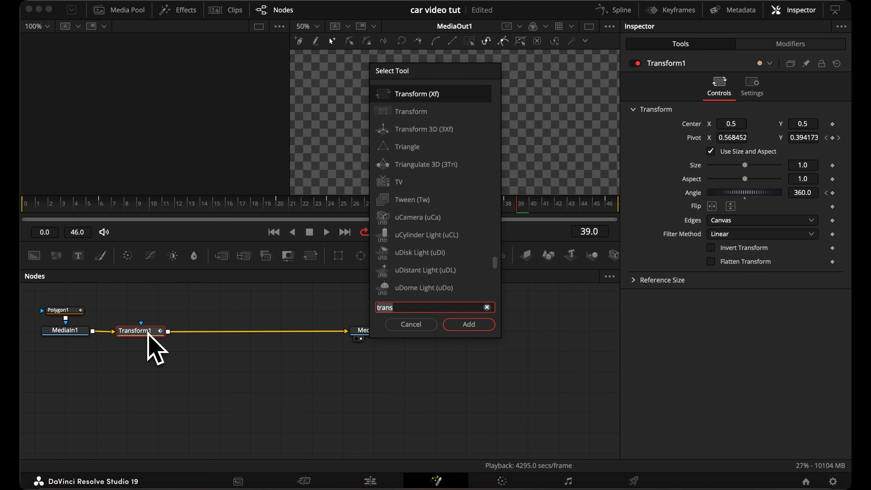
{"action": "type", "text": "opt"}
{"action": "key", "text": "Return"}
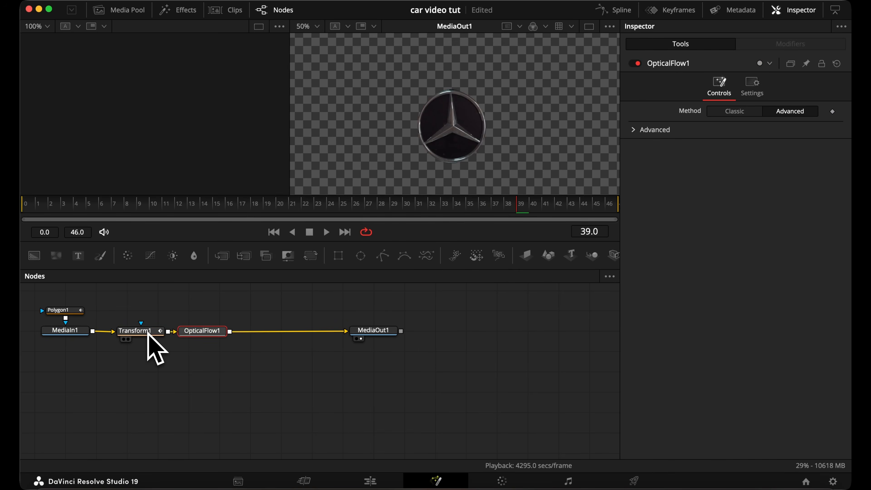
{"action": "type", "text": "motio"}
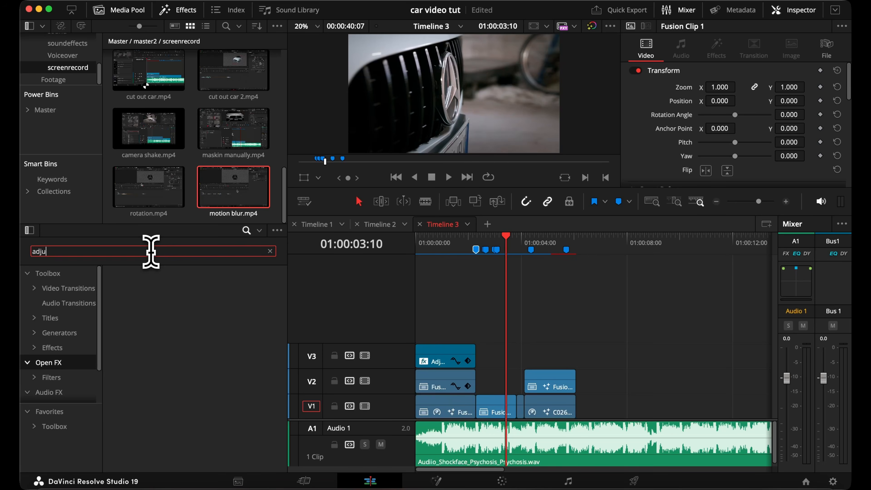
Place an Adjustment Clip on V4 and shorten it to a brief section around the cut between the first two clips.
{"action": "left_click", "coordinate": [55, 269]}
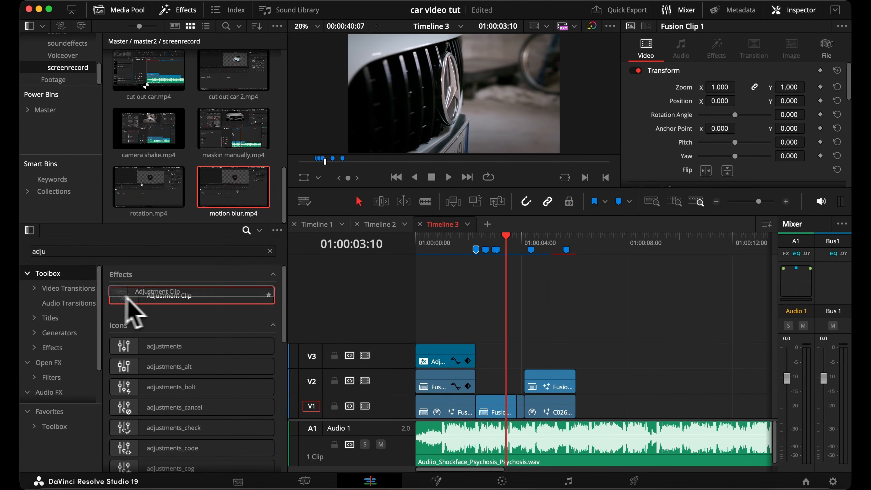
{"action": "left_click_drag", "start_coordinate": [126, 297], "coordinate": [448, 335]}
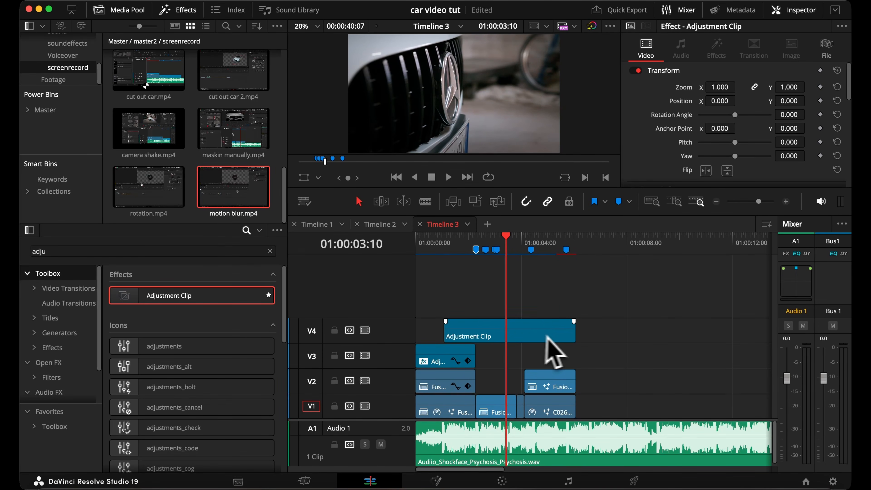
{"action": "left_click_drag", "start_coordinate": [566, 329], "coordinate": [460, 328]}
Find the Zoom Blur effect and apply it to the adjustment clip on V4.
{"action": "double_click", "coordinate": [255, 254]}
{"action": "type", "text": "zoom"}
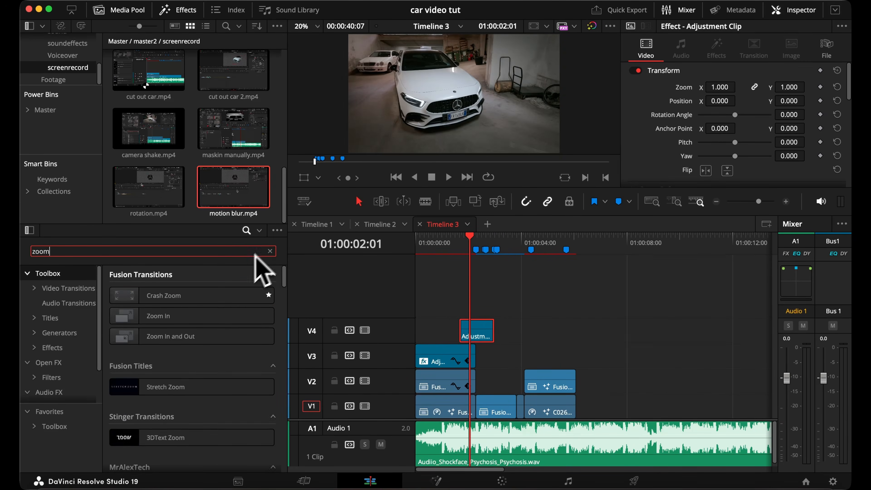
{"action": "scroll", "coordinate": [155, 301], "scroll_direction": "down", "scroll_amount": 10}
{"action": "type", "text": "blur"}
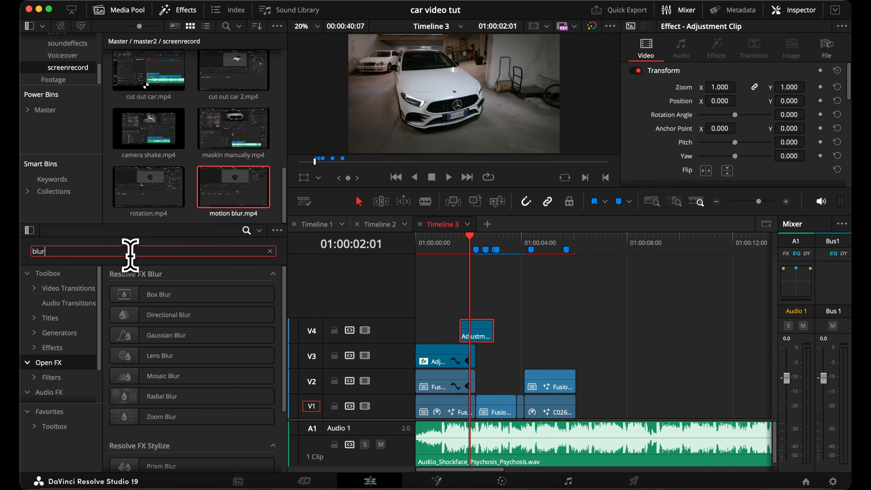
{"action": "left_click_drag", "start_coordinate": [162, 417], "coordinate": [482, 321]}
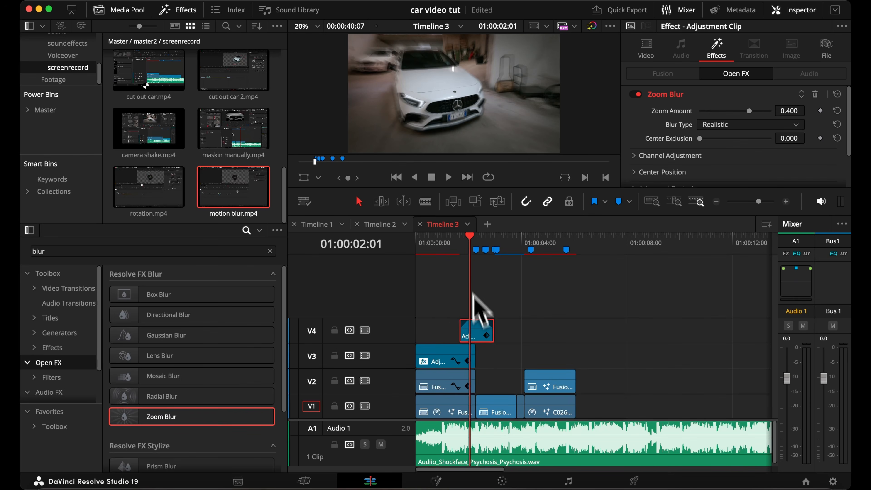
Play back the cut under the adjustment clip to review the zoom blur transition.
{"action": "left_click", "coordinate": [457, 241]}
{"action": "key", "text": "space"}
{"action": "left_click", "coordinate": [454, 242]}
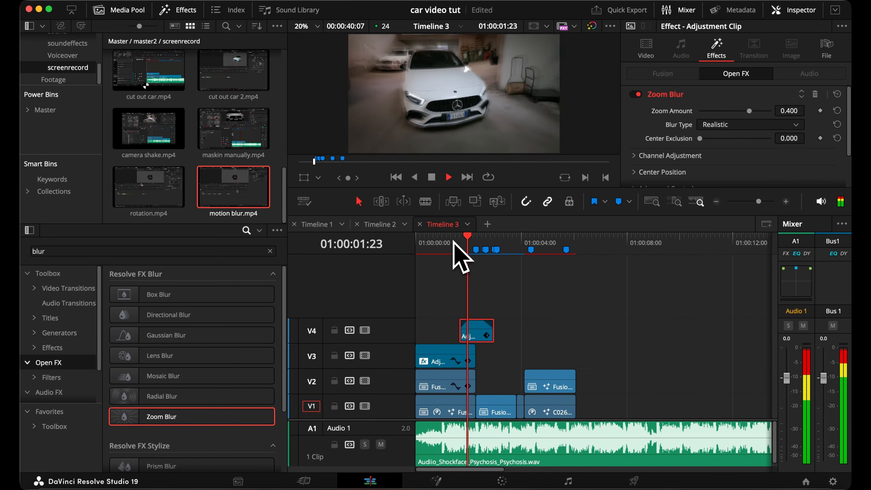
{"action": "key", "text": "space"}
{"action": "left_click", "coordinate": [476, 248]}
{"action": "left_click", "coordinate": [479, 326]}
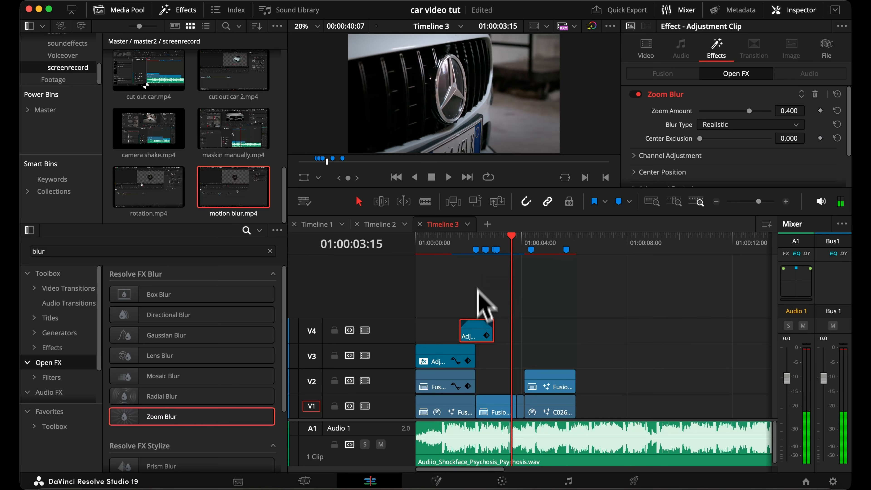
{"action": "left_click", "coordinate": [469, 240]}
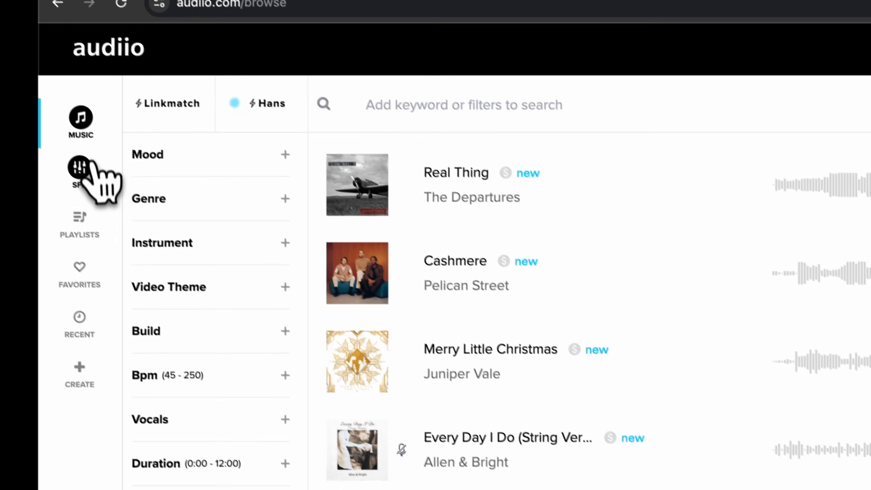
Search Audiio's sound effects library for "whoosh", preview and download Gusty Whoosh, and browse the other results.
{"action": "left_click", "coordinate": [82, 168]}
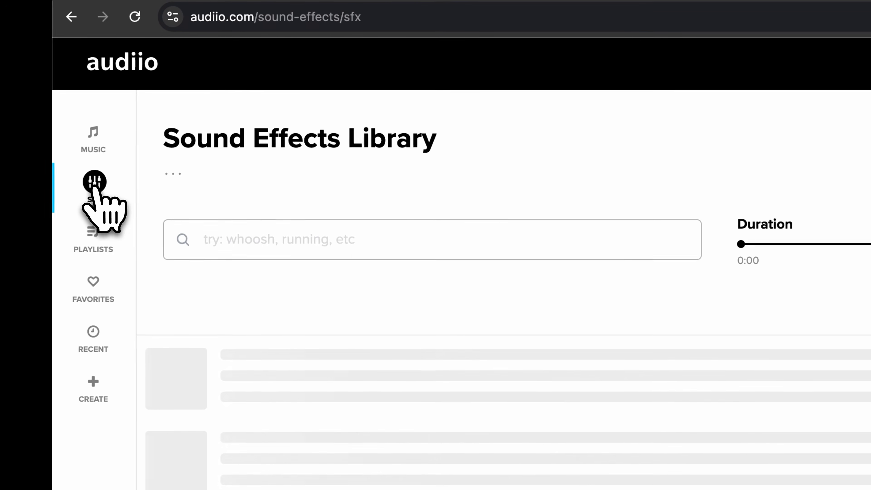
{"action": "left_click", "coordinate": [251, 244]}
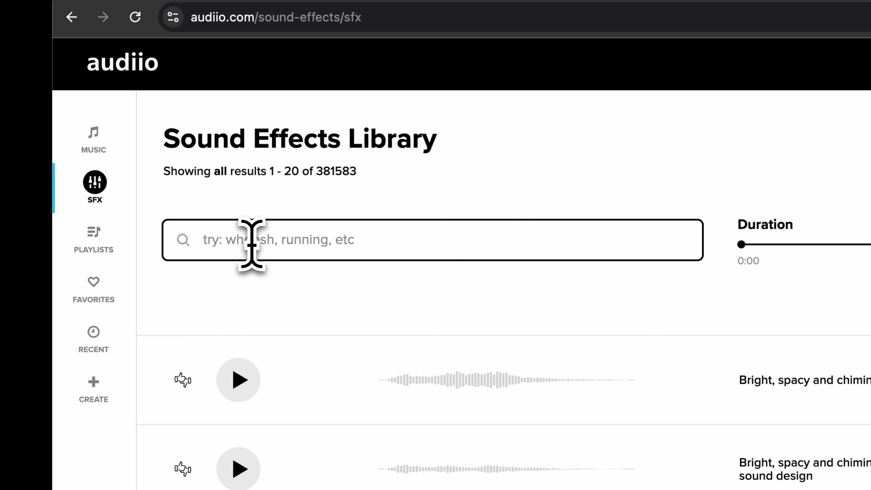
{"action": "type", "text": "whoosh"}
{"action": "left_click", "coordinate": [239, 380]}
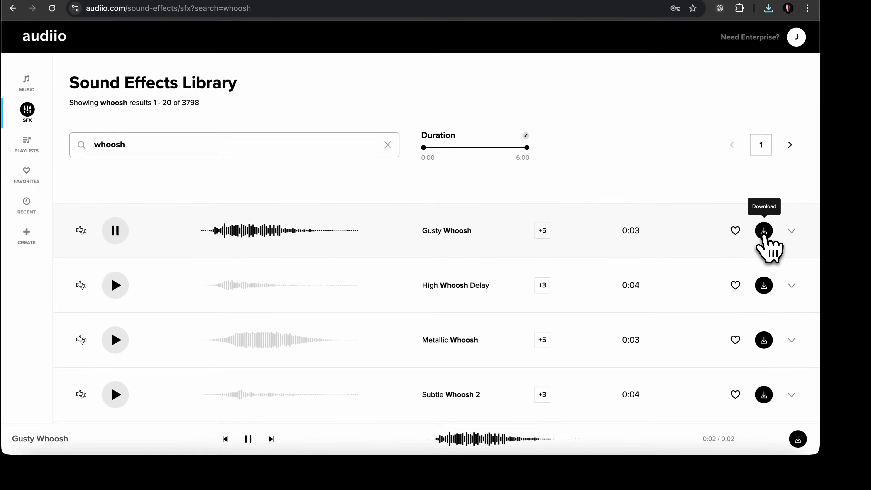
{"action": "left_click", "coordinate": [819, 267]}
{"action": "scroll", "coordinate": [697, 357], "scroll_direction": "down", "scroll_amount": 10}
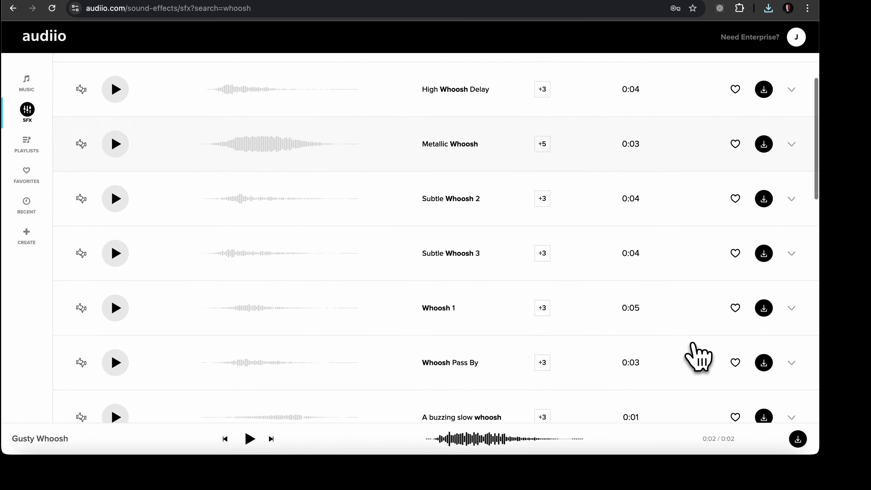
{"action": "scroll", "coordinate": [697, 365], "scroll_direction": "up", "scroll_amount": 10}
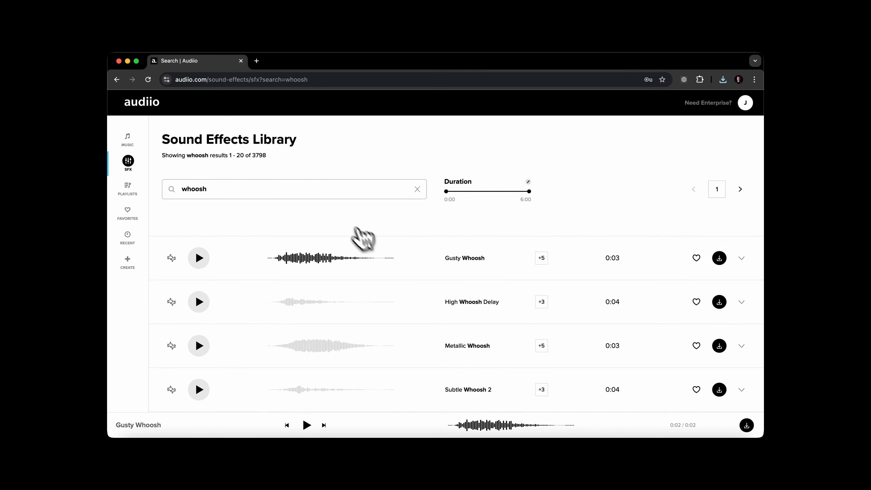
Search the sound effects library for "sport car", listen to the first engine sound and browse the results.
{"action": "double_click", "coordinate": [324, 193]}
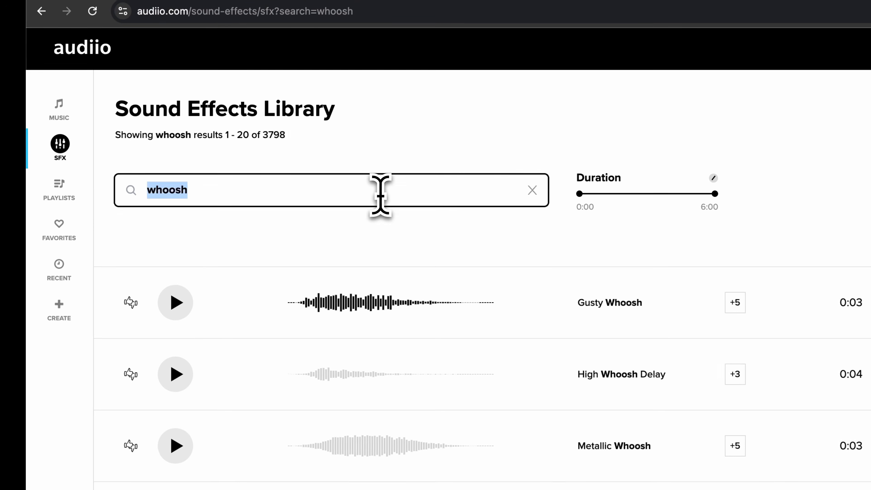
{"action": "type", "text": "sport car"}
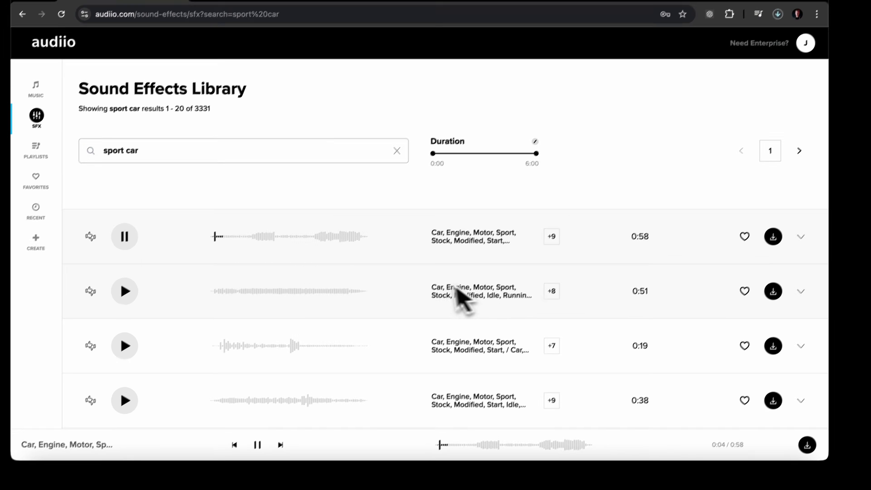
{"action": "scroll", "coordinate": [442, 276], "scroll_direction": "down", "scroll_amount": 4}
{"action": "scroll", "coordinate": [441, 275], "scroll_direction": "down", "scroll_amount": 8}
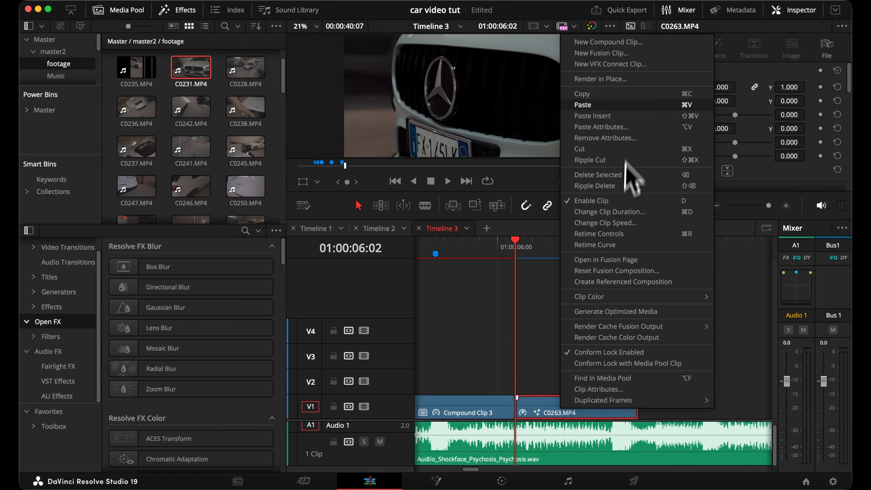
Convert C0263.MP4 into a Fusion clip in DaVinci Resolve and merge a Background node over MediaIn1, placed above Merge1.
{"action": "left_click", "coordinate": [601, 53]}
{"action": "left_click", "coordinate": [436, 481]}
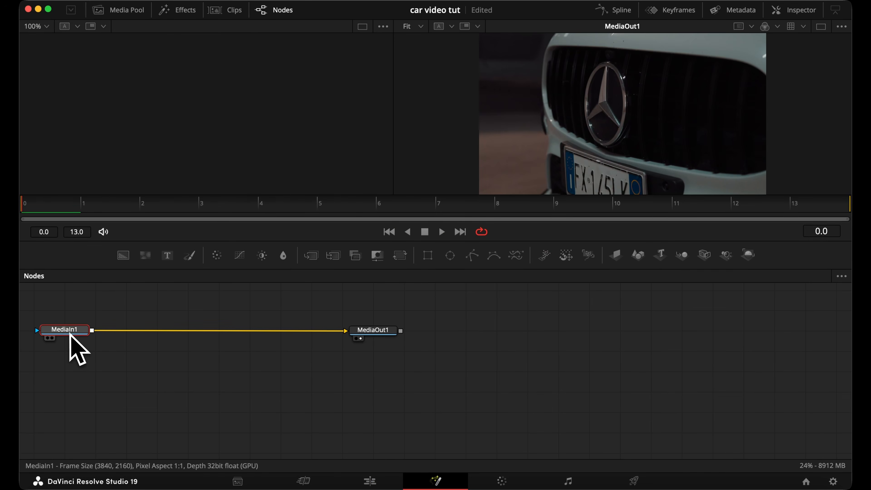
{"action": "key", "text": "shift+space"}
{"action": "type", "text": "bg"}
{"action": "key", "text": "Return"}
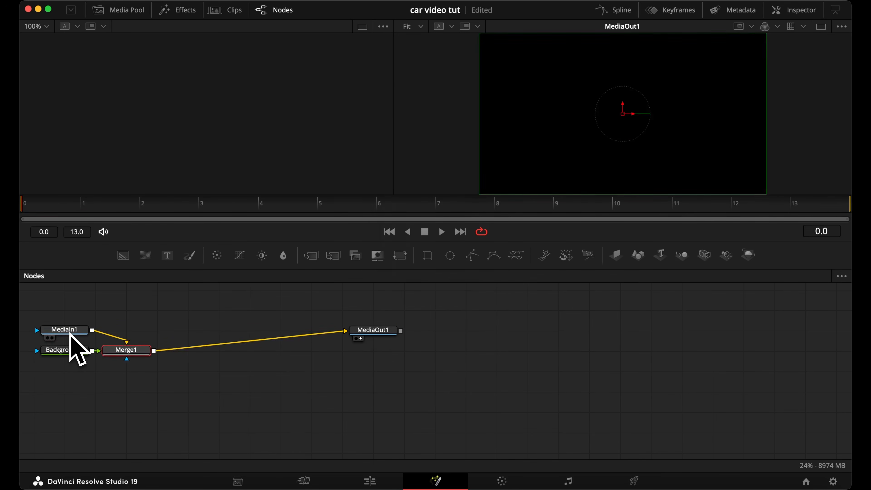
{"action": "left_click_drag", "start_coordinate": [70, 351], "coordinate": [132, 315]}
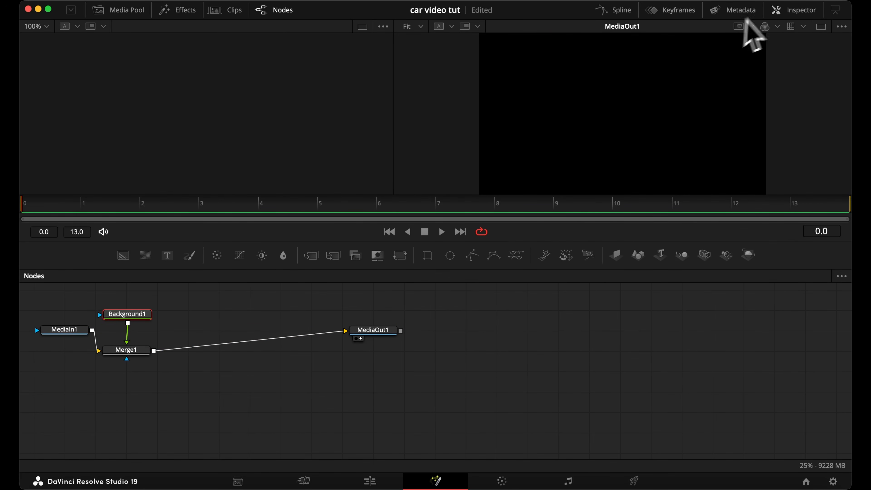
Set Background1's colour to the saved yellow swatch (red 0.945, green 0.769, blue 0.059).
{"action": "left_click", "coordinate": [777, 10]}
{"action": "left_click", "coordinate": [741, 176]}
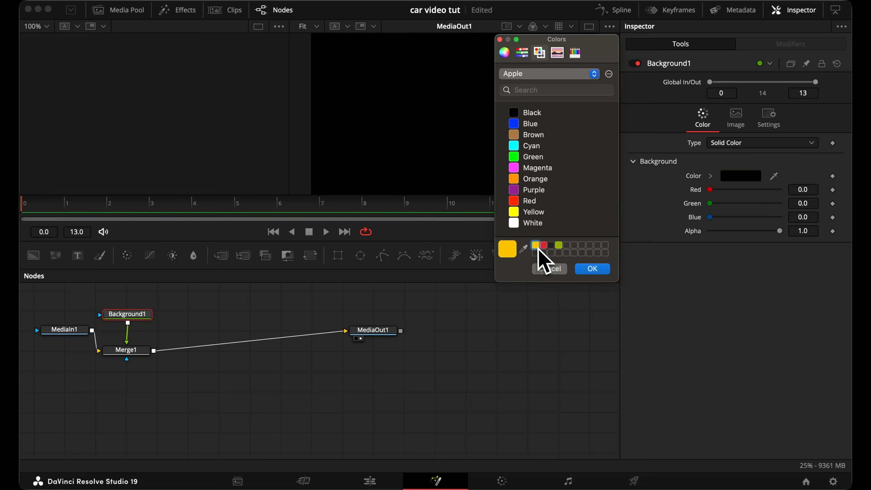
{"action": "left_click", "coordinate": [588, 268]}
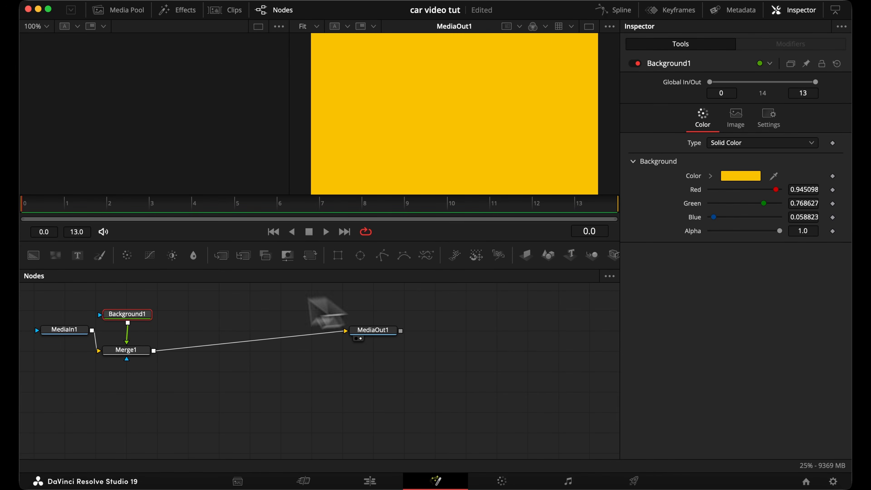
Add a Polygon mask to Background1 and draw a closed oval outline around the Mercedes emblem.
{"action": "key", "text": "shift+space"}
{"action": "type", "text": "p"}
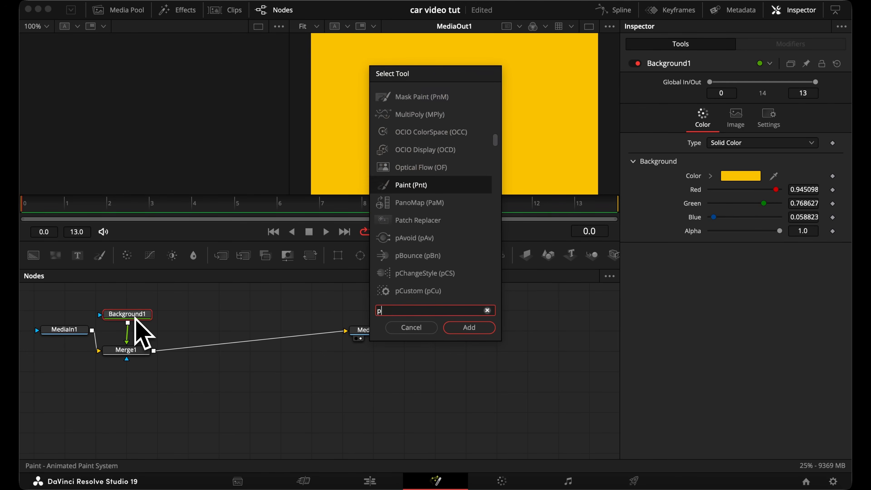
{"action": "type", "text": "ol"}
{"action": "key", "text": "Return"}
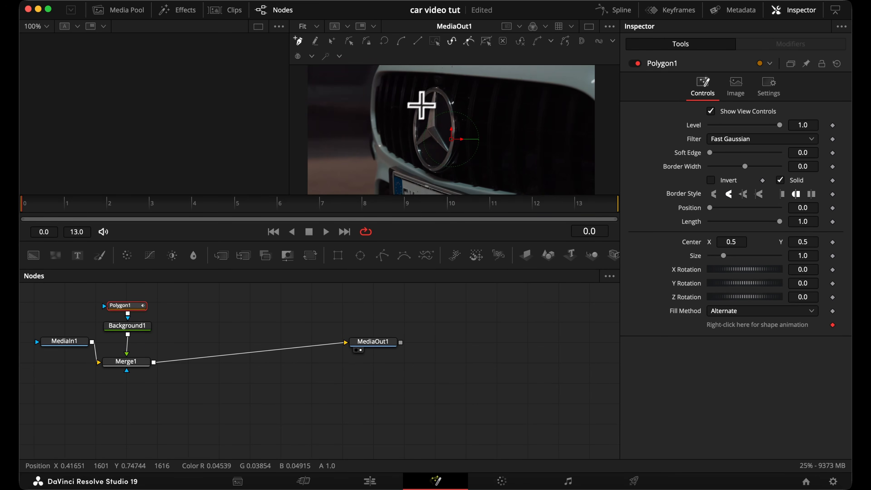
{"action": "left_click_drag", "start_coordinate": [436, 86], "coordinate": [442, 89]}
{"action": "mouse_move", "coordinate": [456, 133]}
{"action": "left_mouse_down"}
{"action": "mouse_move", "coordinate": [458, 155]}
{"action": "mouse_move", "coordinate": [412, 159]}
{"action": "left_mouse_up"}
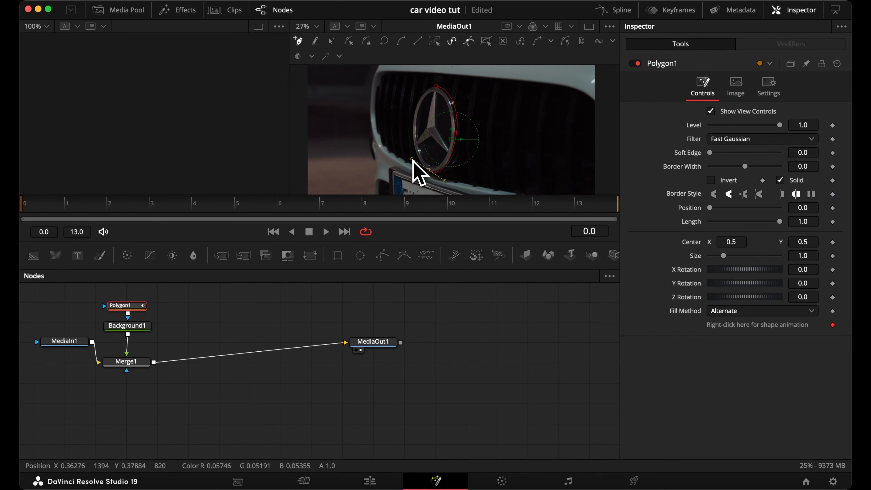
{"action": "left_click", "coordinate": [413, 125]}
{"action": "left_click", "coordinate": [436, 87]}
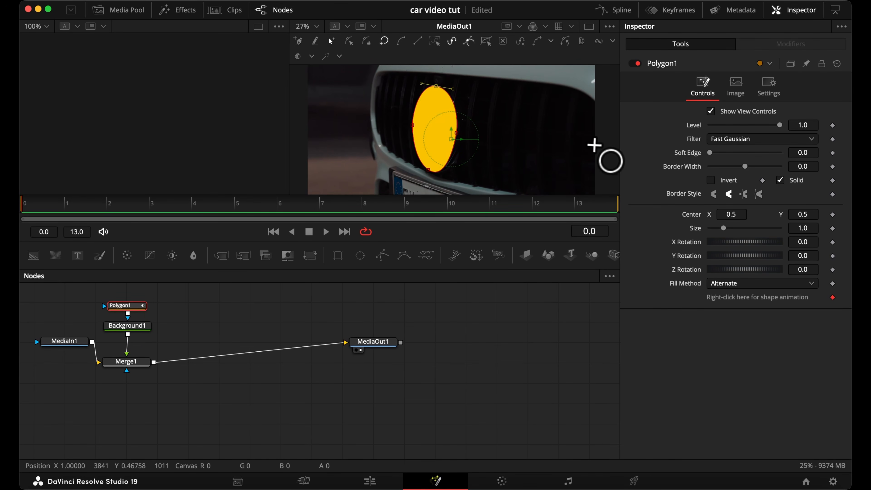
Turn off Solid for Polygon1 and set its border width to 0.01 and soft edge to 0.0157.
{"action": "left_click", "coordinate": [781, 180]}
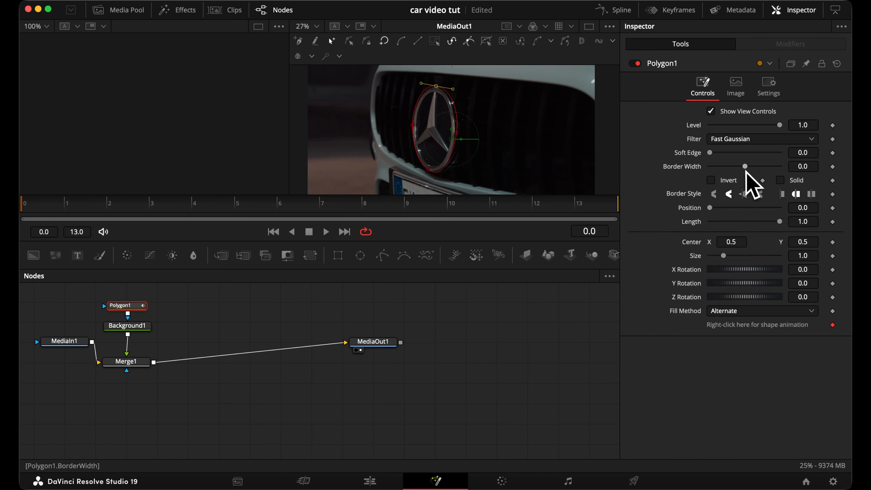
{"action": "left_click_drag", "start_coordinate": [746, 166], "coordinate": [748, 166]}
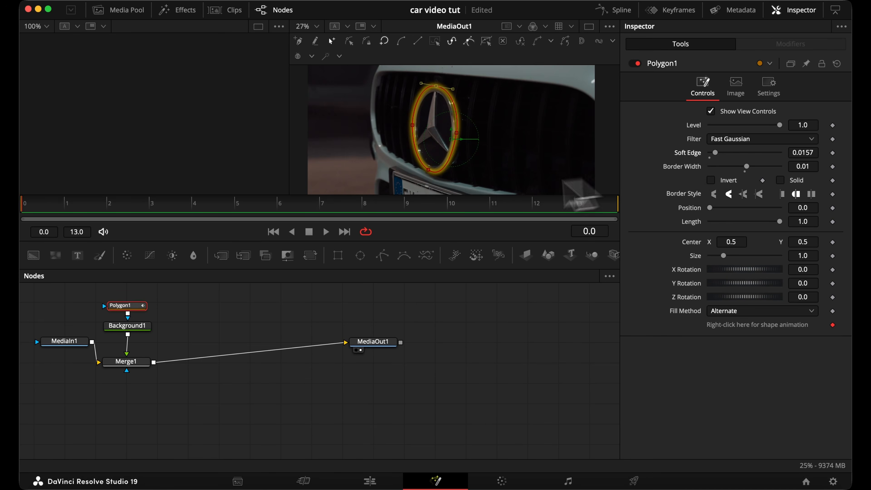
At frame 9, reshape the Polygon1 outline so its points follow the round ring of the Mercedes emblem.
{"action": "left_click_drag", "start_coordinate": [22, 203], "coordinate": [404, 203]}
{"action": "left_click_drag", "start_coordinate": [457, 133], "coordinate": [483, 134]}
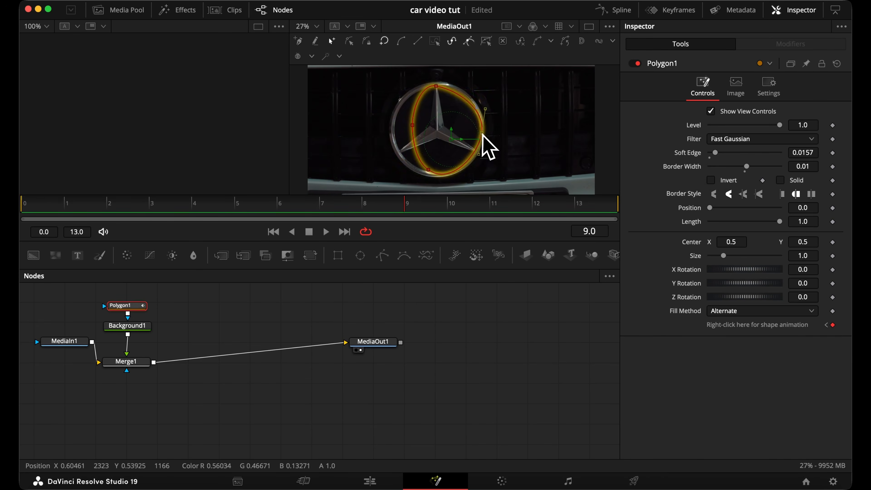
{"action": "left_click_drag", "start_coordinate": [413, 125], "coordinate": [388, 131]}
{"action": "left_click_drag", "start_coordinate": [429, 169], "coordinate": [436, 178]}
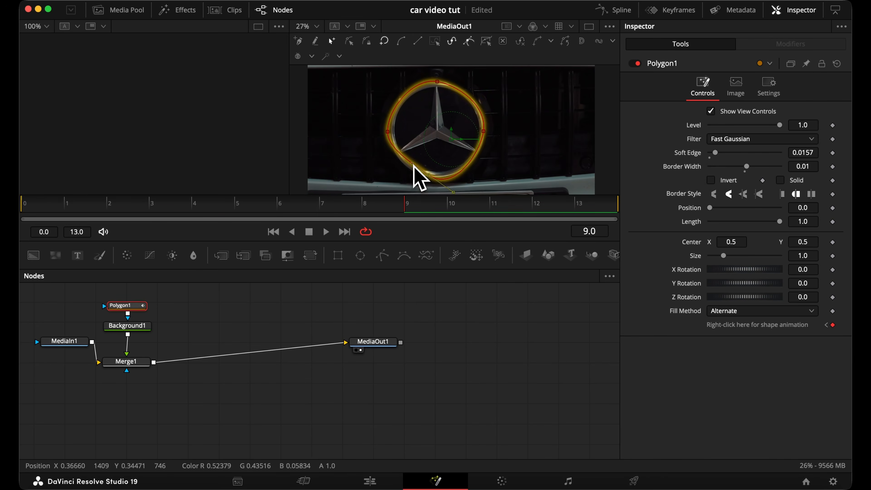
{"action": "left_click_drag", "start_coordinate": [453, 89], "coordinate": [463, 83]}
At frame 13, reposition the Polygon1 side and bottom points to fit the emblem's narrower ring.
{"action": "left_click", "coordinate": [576, 203]}
{"action": "left_click_drag", "start_coordinate": [388, 130], "coordinate": [426, 131]}
{"action": "left_click_drag", "start_coordinate": [484, 132], "coordinate": [468, 120]}
{"action": "left_click_drag", "start_coordinate": [435, 178], "coordinate": [448, 174]}
Fit the Polygon1 outline to the emblem's ring at frame 3, refine its right side at frame 11, and return to frame 0.
{"action": "left_click", "coordinate": [150, 203]}
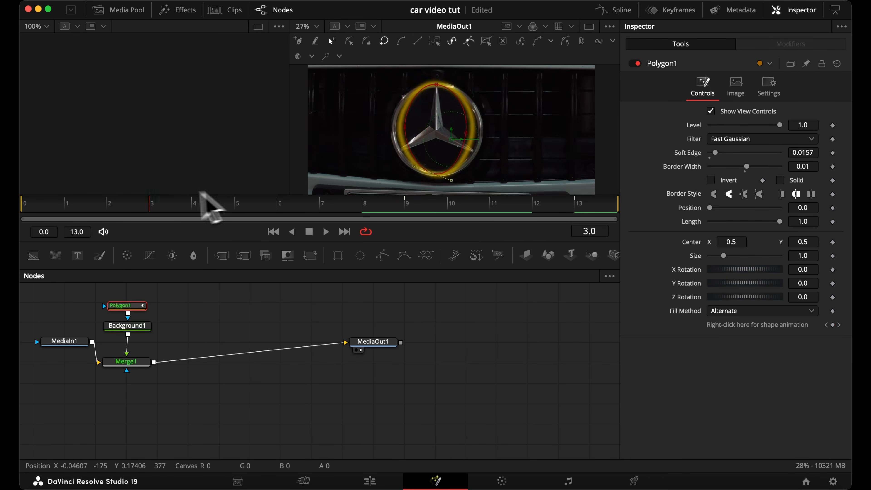
{"action": "left_click_drag", "start_coordinate": [404, 126], "coordinate": [391, 128]}
{"action": "left_click_drag", "start_coordinate": [466, 132], "coordinate": [483, 133]}
{"action": "left_click", "coordinate": [432, 173]}
{"action": "left_click_drag", "start_coordinate": [431, 173], "coordinate": [437, 176]}
{"action": "left_click_drag", "start_coordinate": [150, 206], "coordinate": [495, 208]}
{"action": "left_click_drag", "start_coordinate": [475, 127], "coordinate": [472, 128]}
{"action": "left_click_drag", "start_coordinate": [494, 208], "coordinate": [39, 209]}
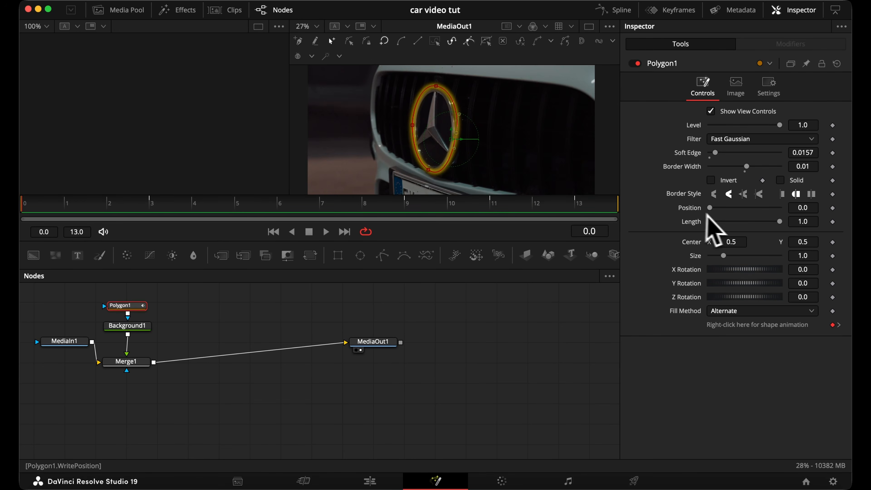
Shorten the Polygon1 border to a small arc by setting its length to 0.139.
{"action": "left_click_drag", "start_coordinate": [797, 221], "coordinate": [732, 222]}
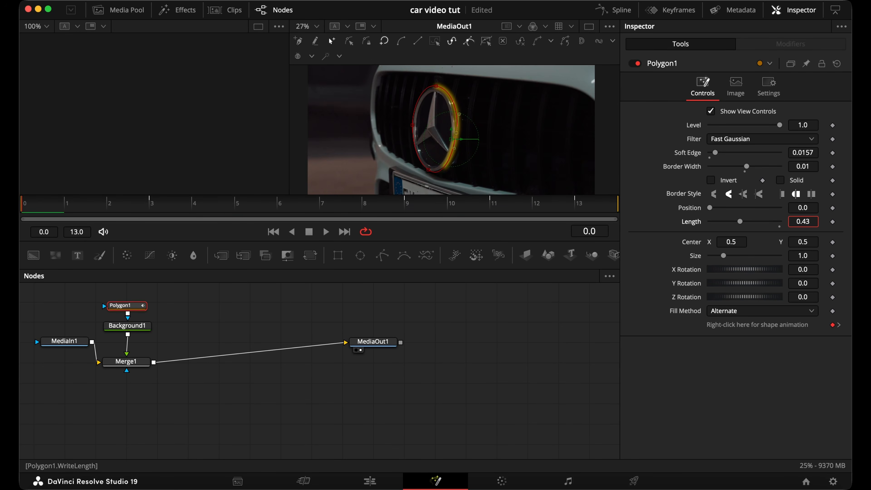
{"action": "left_click_drag", "start_coordinate": [510, 222], "coordinate": [437, 222]}
{"action": "left_click_drag", "start_coordinate": [792, 222], "coordinate": [719, 221]}
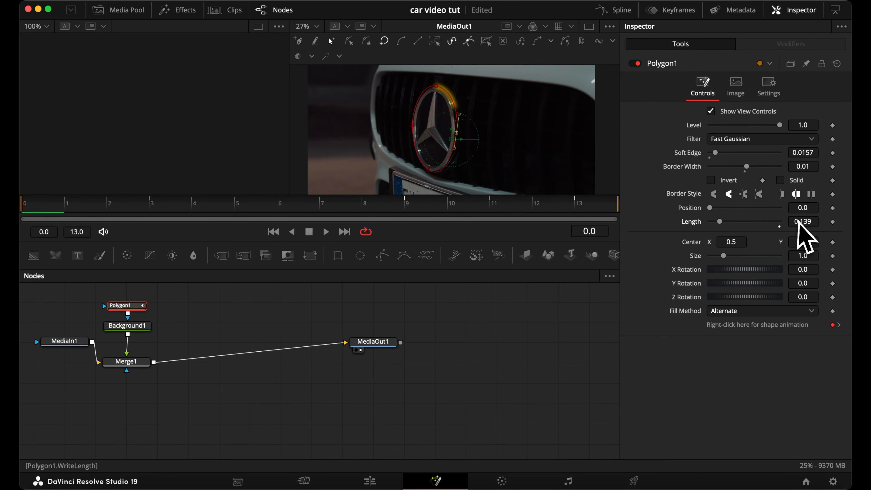
Keyframe the Polygon1 border position from 0.0 at frame 0 to 1.0 at frame 8.
{"action": "left_click", "coordinate": [833, 208]}
{"action": "left_click_drag", "start_coordinate": [28, 207], "coordinate": [236, 216]}
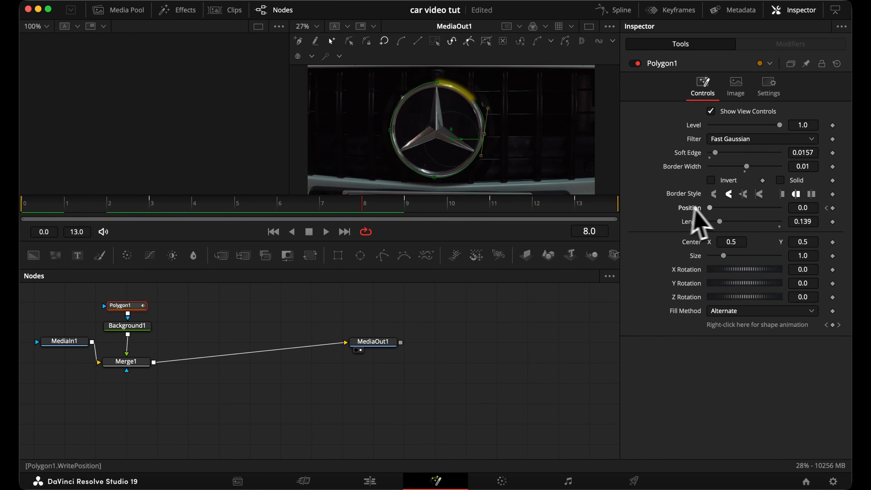
{"action": "left_click_drag", "start_coordinate": [713, 210], "coordinate": [794, 213]}
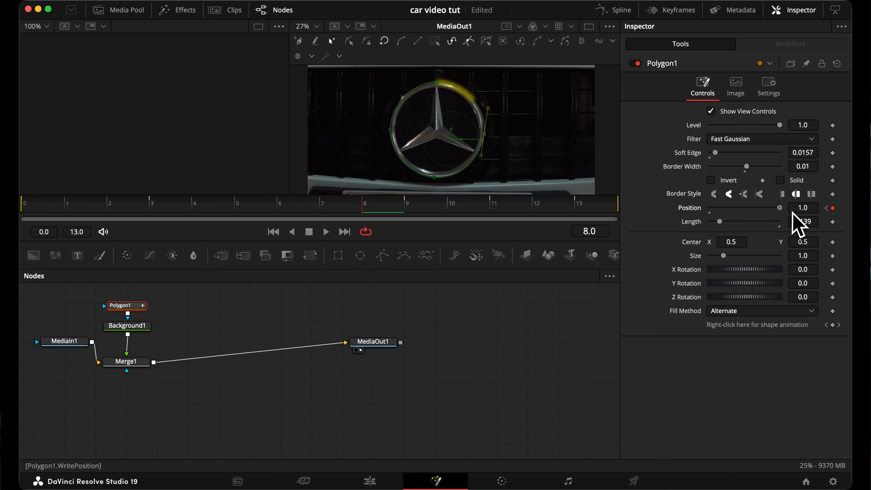